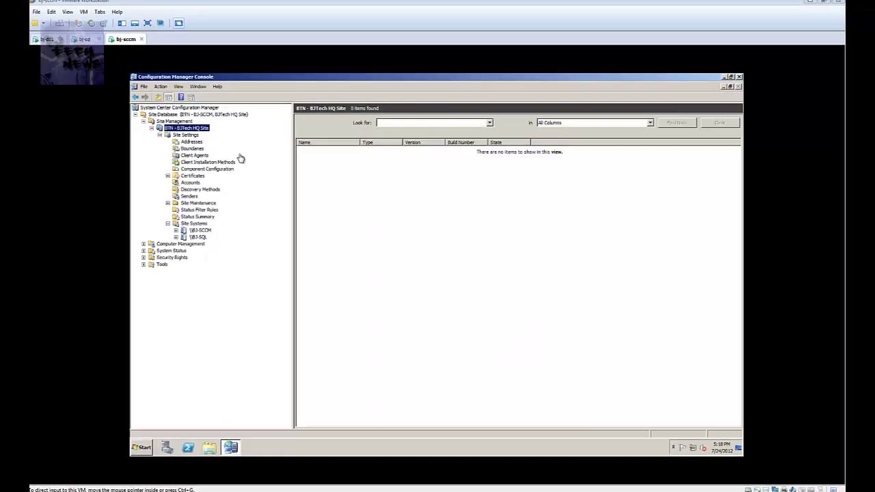
Open the Hardware Inventory Client Agent's properties from the site's client agents and check the available schedule units.
click(184, 151)
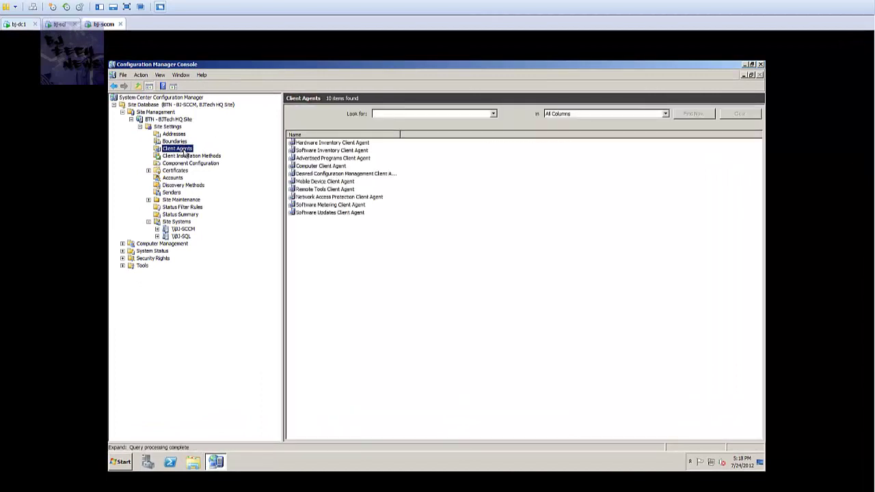
click(325, 146)
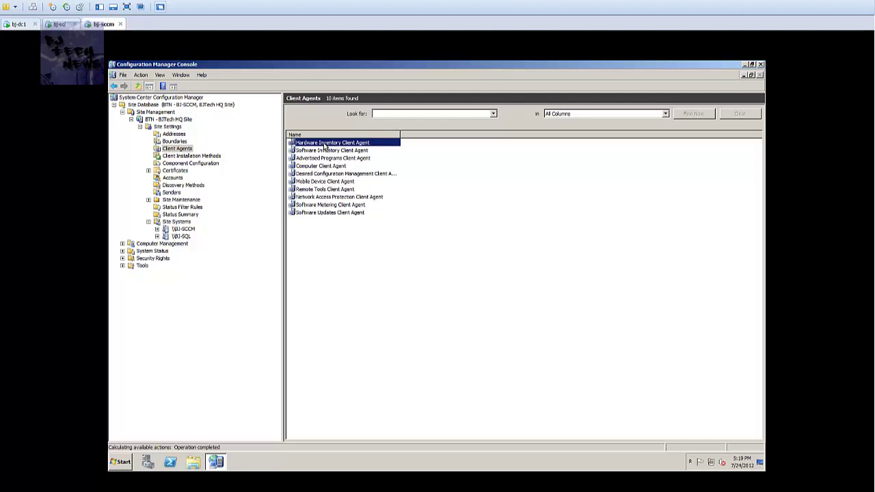
double_click(325, 144)
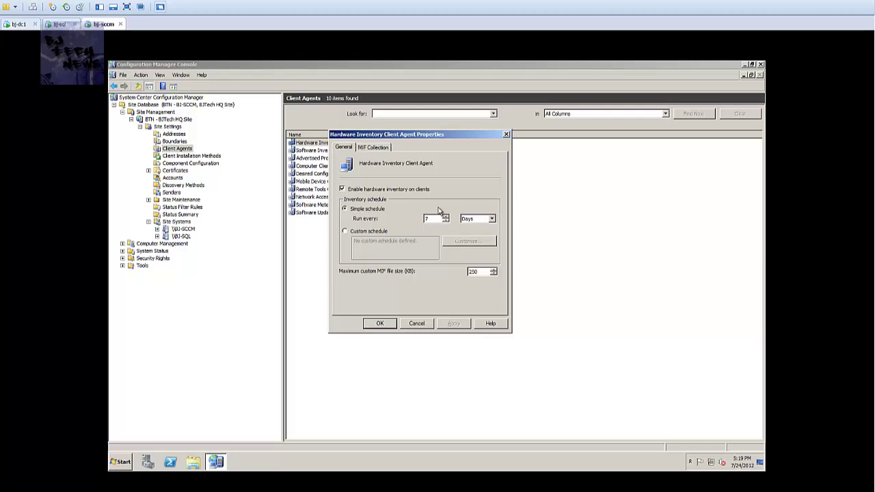
click(476, 219)
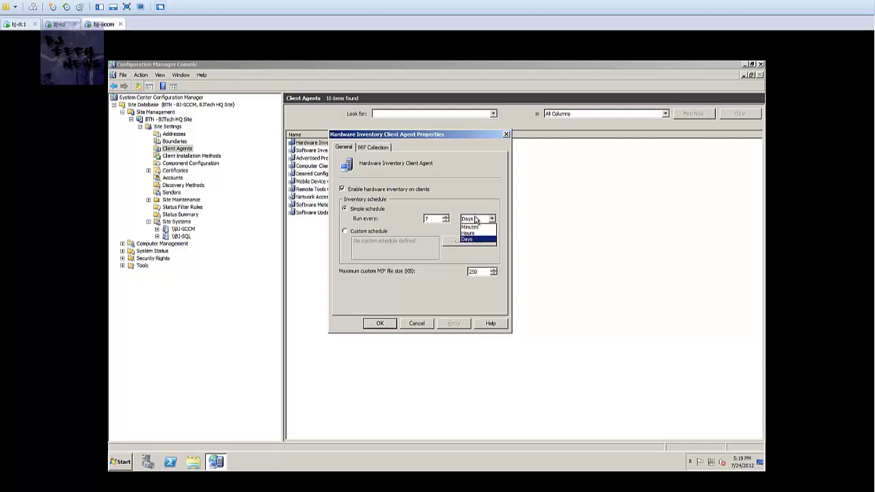
click(420, 234)
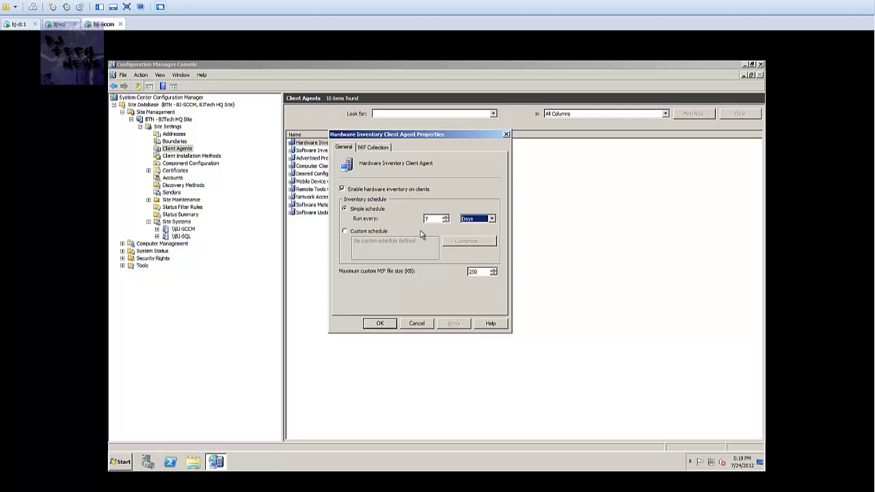
Set the hardware inventory simple schedule to run every 10 minutes and save the agent's settings.
double_click(432, 219)
text(1)
click(491, 218)
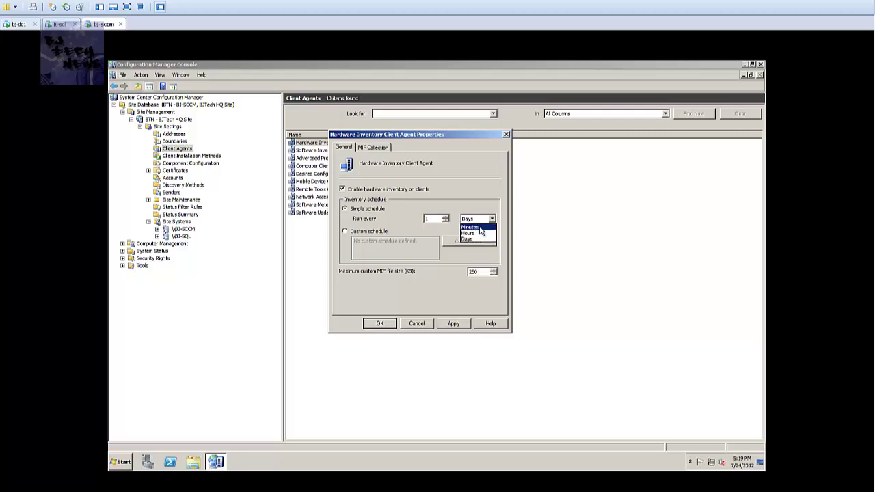
key(Up)
click(433, 218)
click(433, 218)
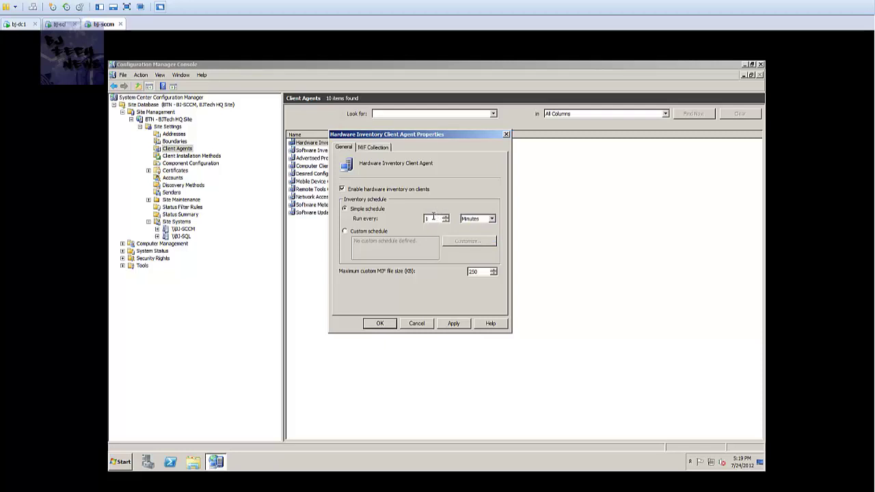
key(BackSpace)
text(10)
click(454, 326)
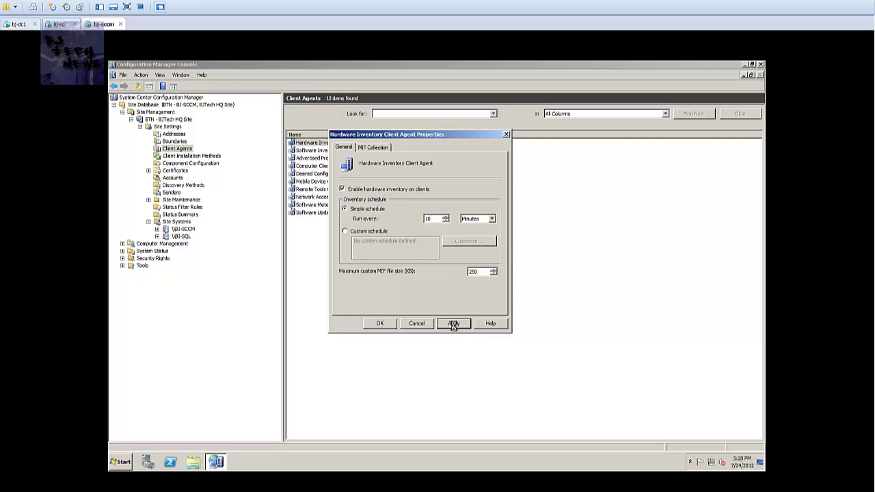
click(383, 323)
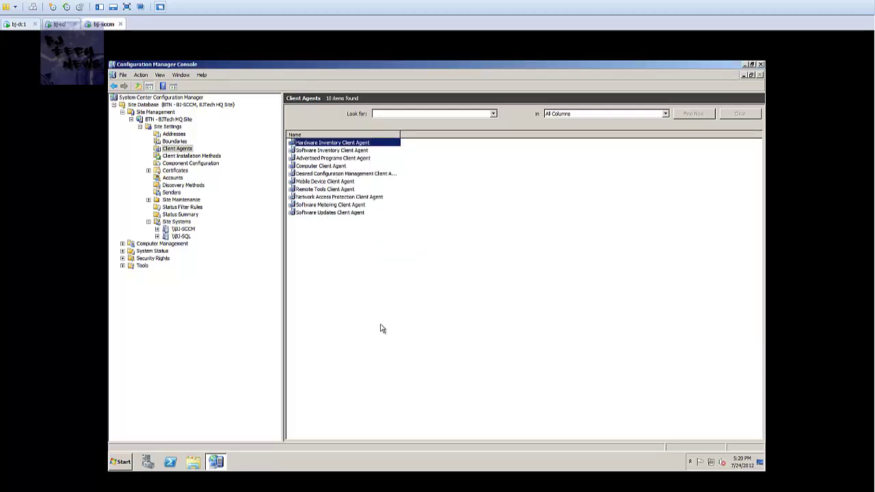
Set the Software Inventory Client Agent's simple schedule to run every 10 minutes and apply it.
click(346, 151)
double_click(346, 151)
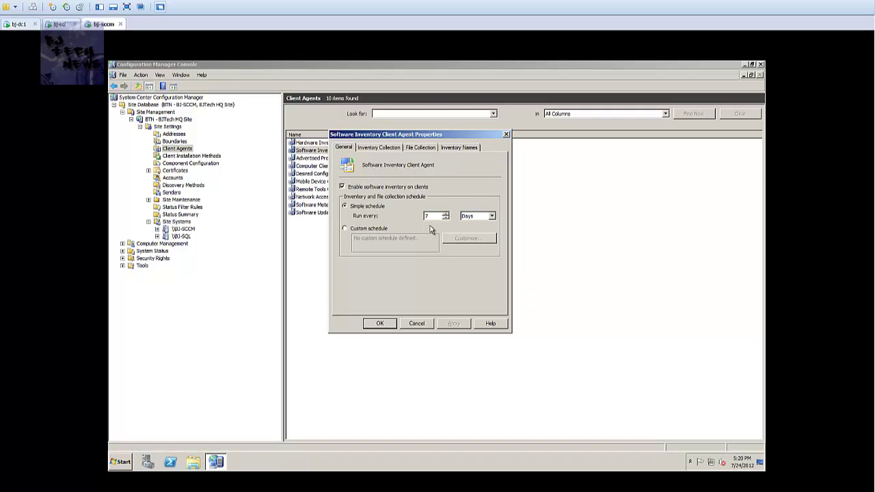
click(473, 216)
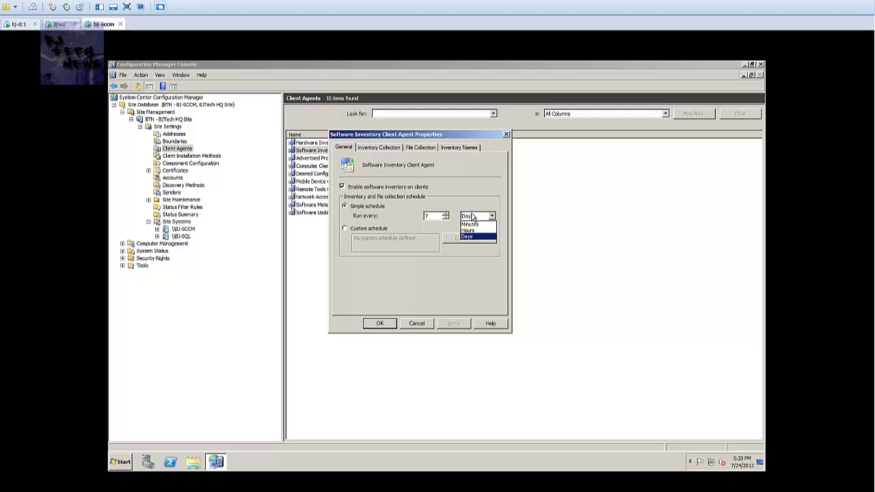
click(472, 224)
click(425, 216)
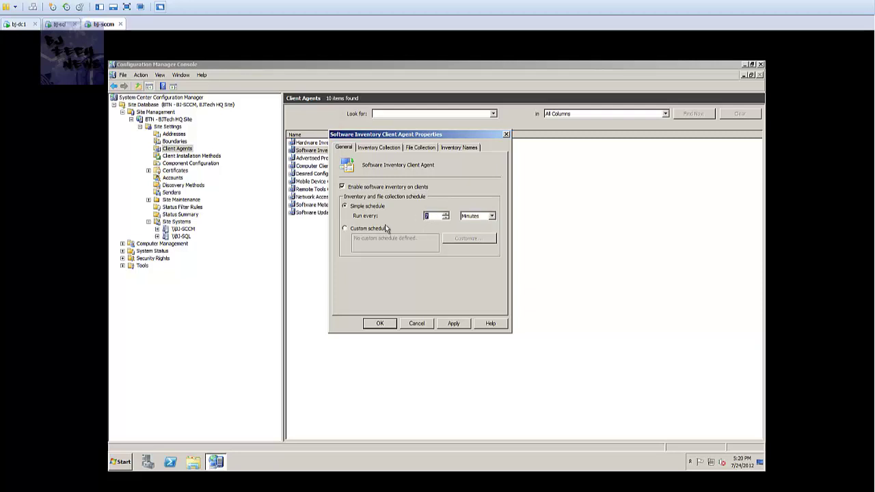
click(386, 229)
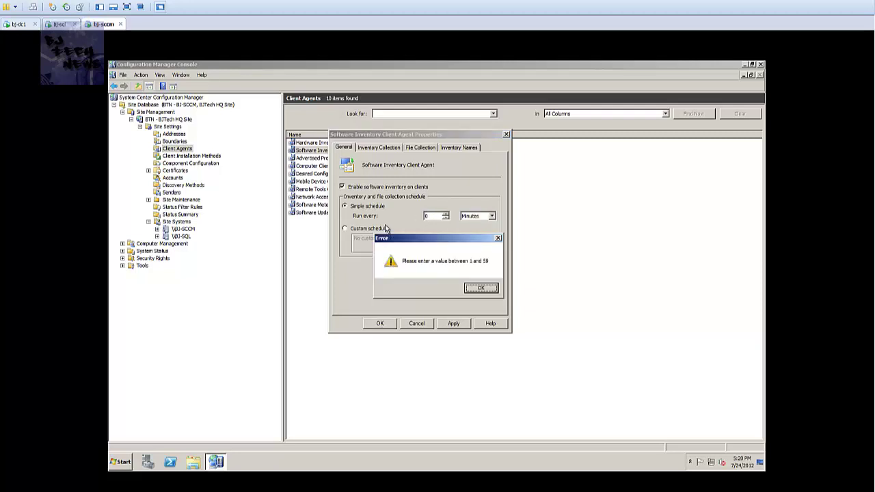
key(Return)
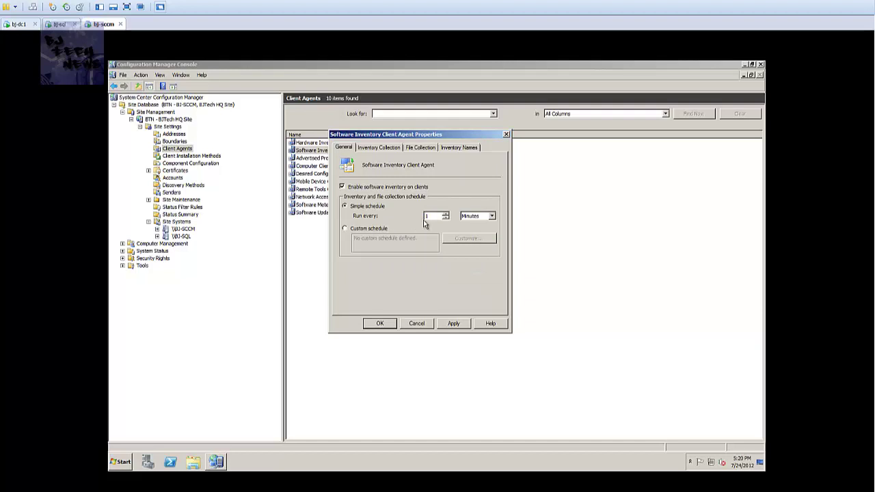
text(0)
click(451, 323)
Change the search location of the inventoried *.exe file type from all client hard disks to the path %ProgamFiles%\.
click(377, 149)
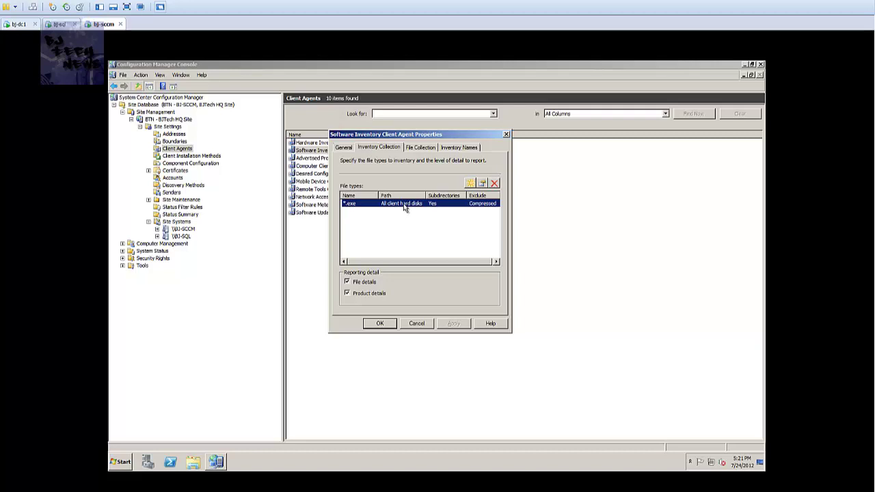
double_click(404, 205)
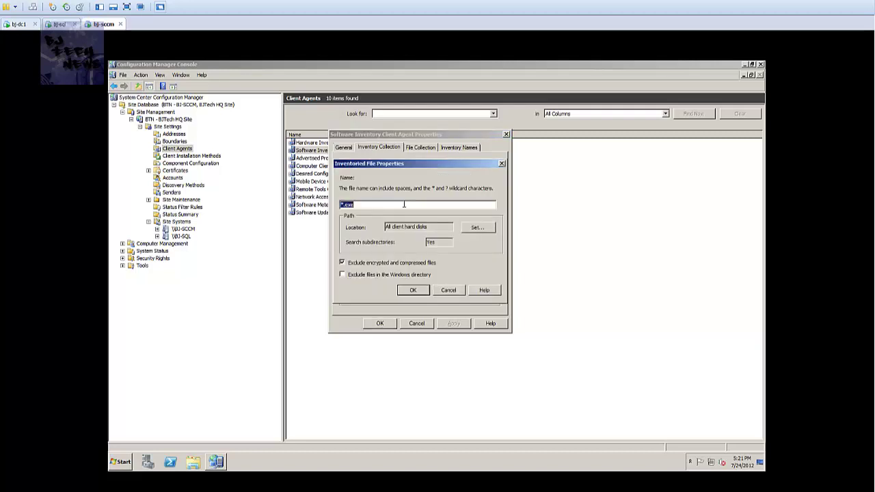
click(476, 227)
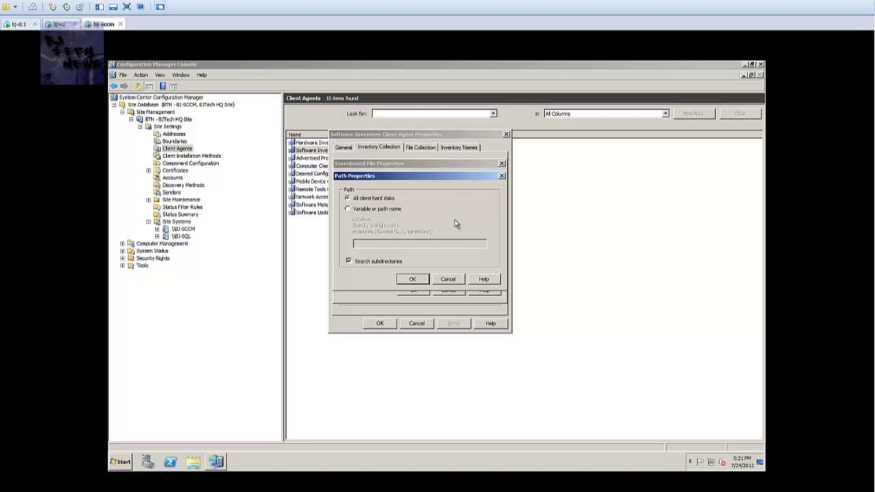
click(397, 210)
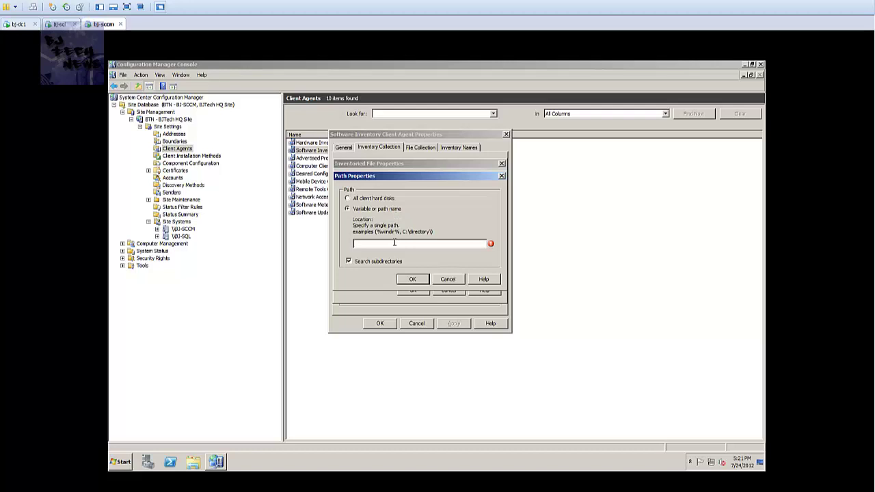
click(394, 243)
text(%ProgamFiles%\)
click(413, 280)
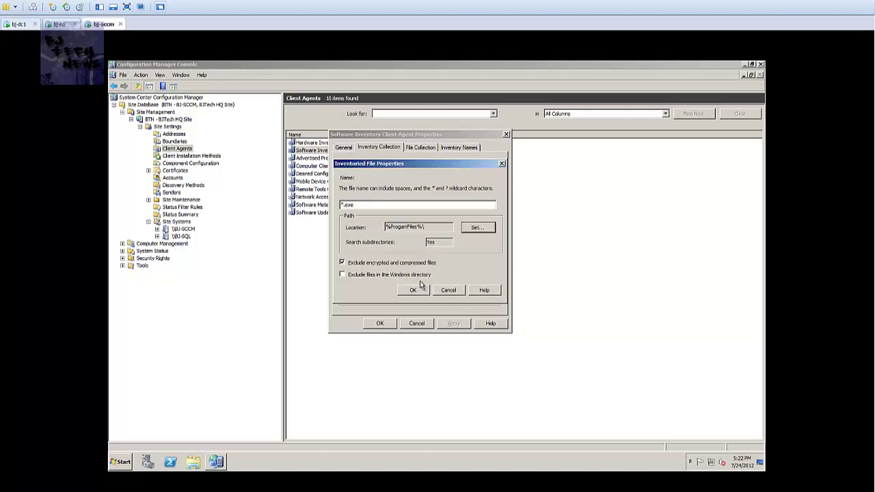
click(470, 231)
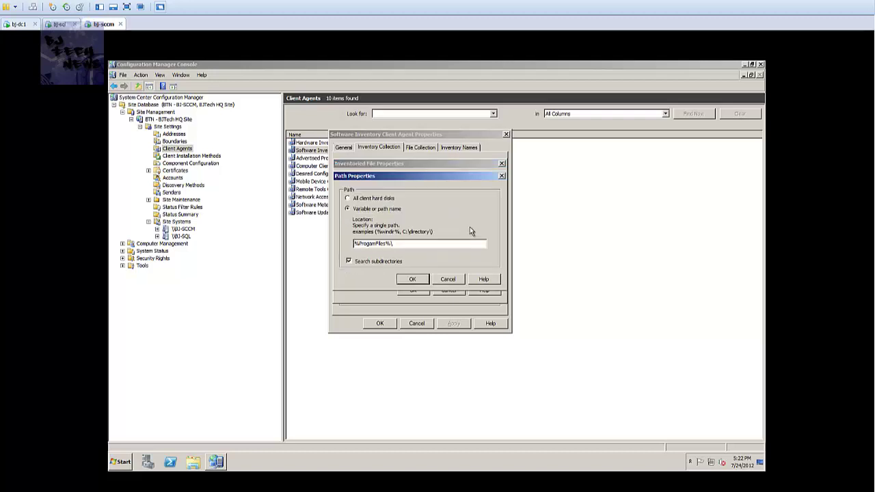
click(414, 280)
click(415, 290)
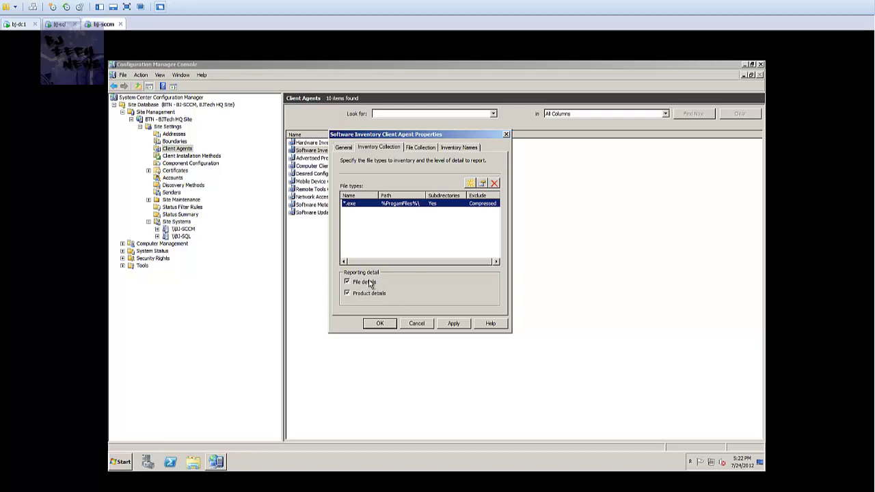
Turn off File details reporting for software inventory, review the file collection and inventory names settings, and save the agent's settings.
click(369, 282)
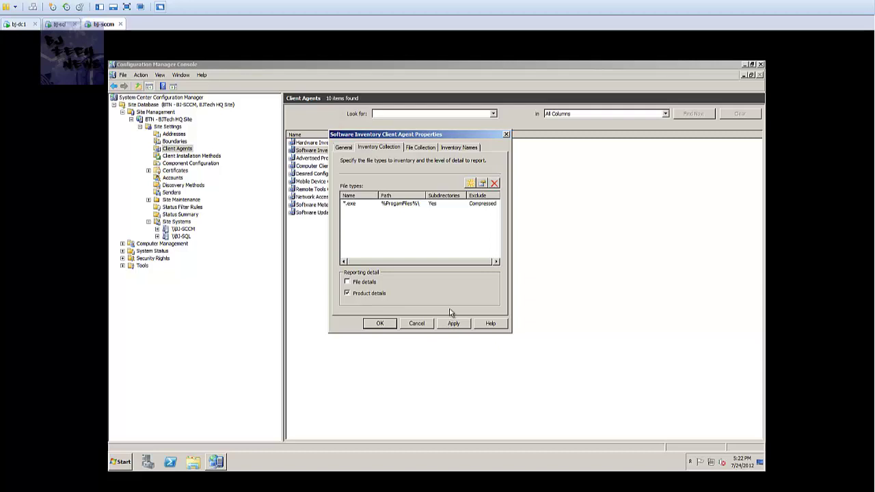
click(427, 148)
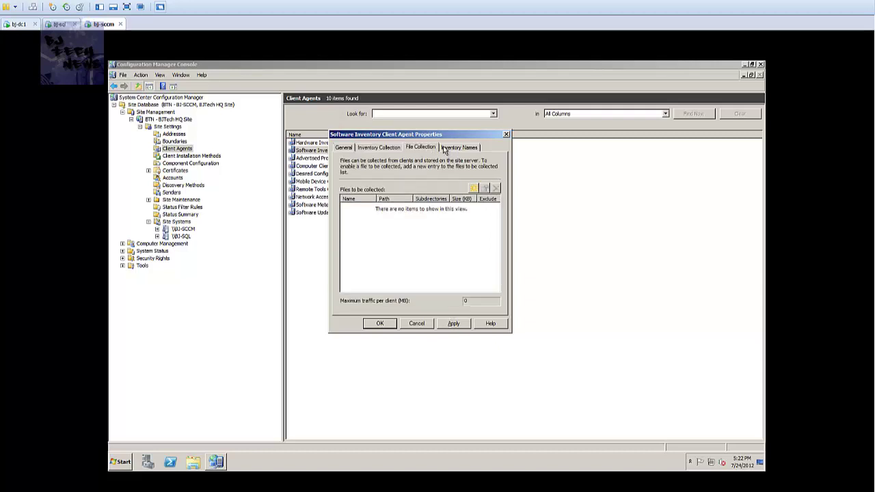
click(448, 148)
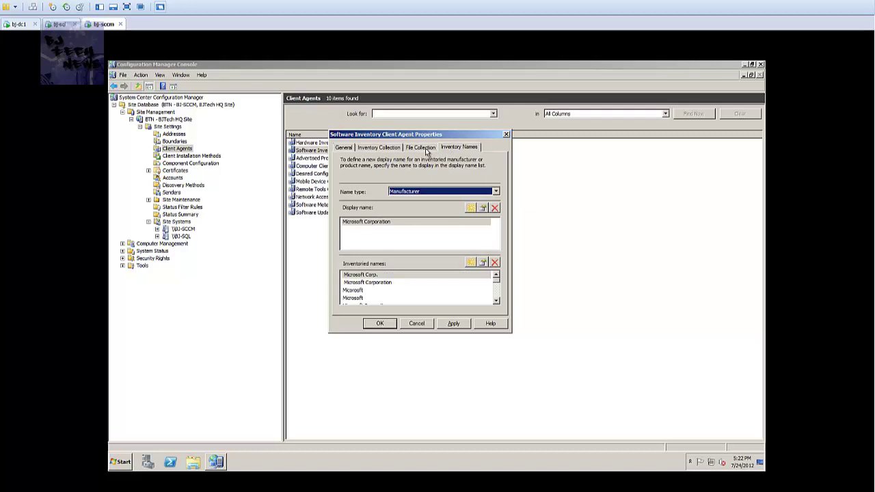
click(427, 149)
click(450, 325)
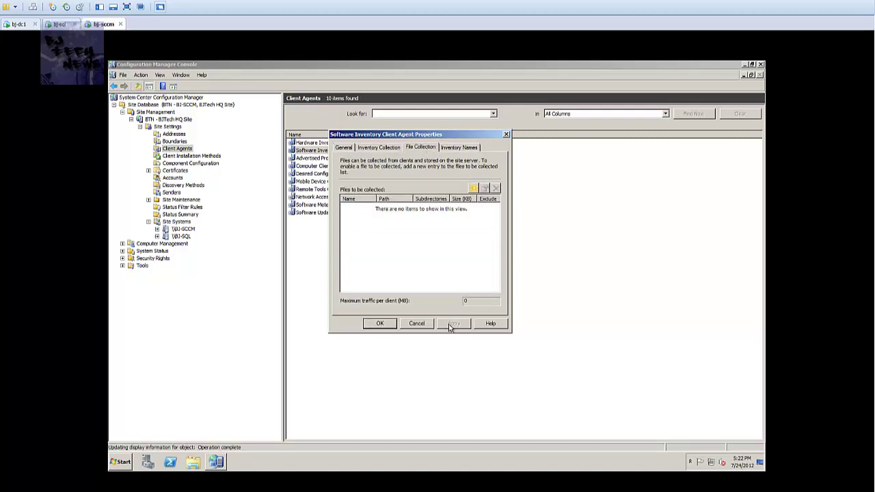
click(388, 327)
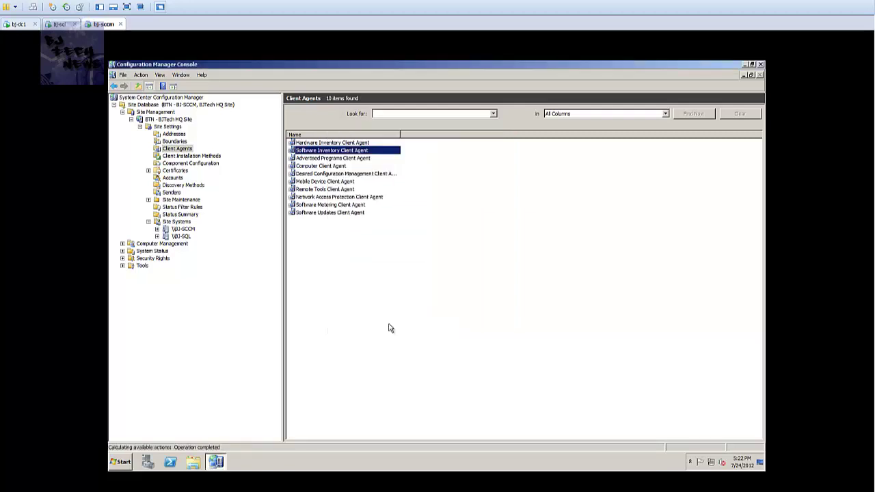
Make the new program notification icon open Add or Remove Programs for the Advertised Programs Client Agent, and save its settings.
click(359, 160)
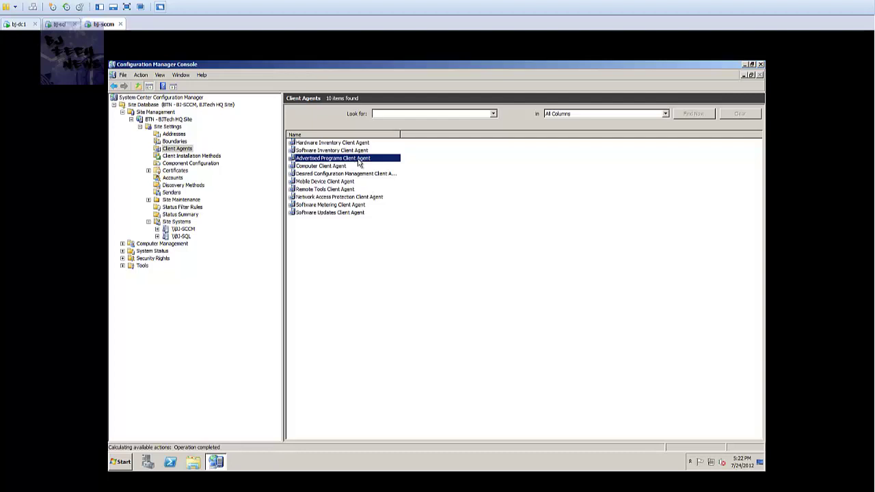
double_click(348, 164)
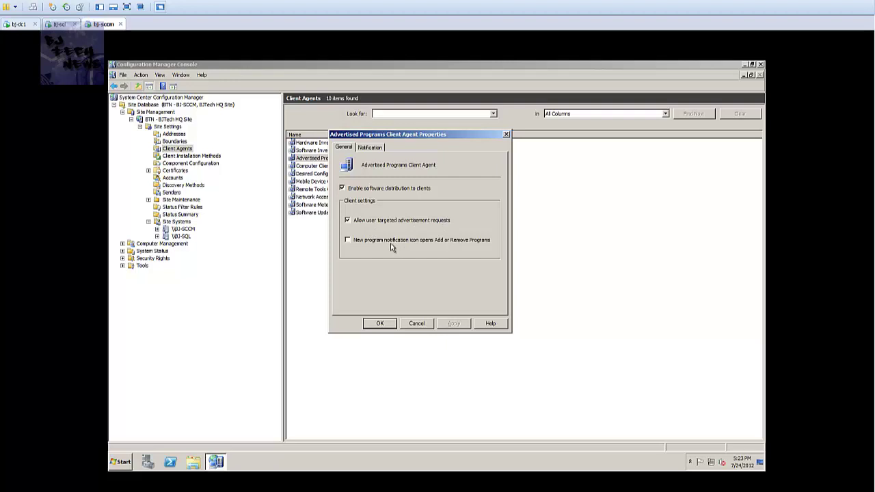
click(391, 247)
click(369, 149)
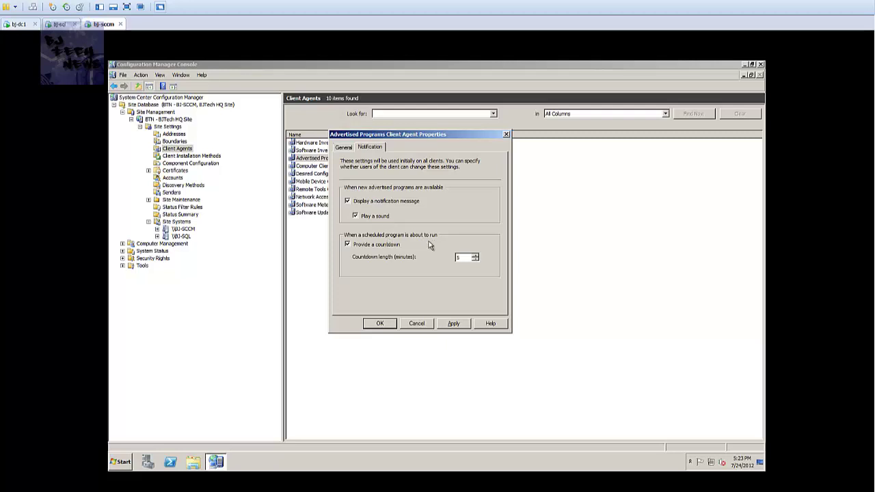
double_click(463, 258)
click(453, 323)
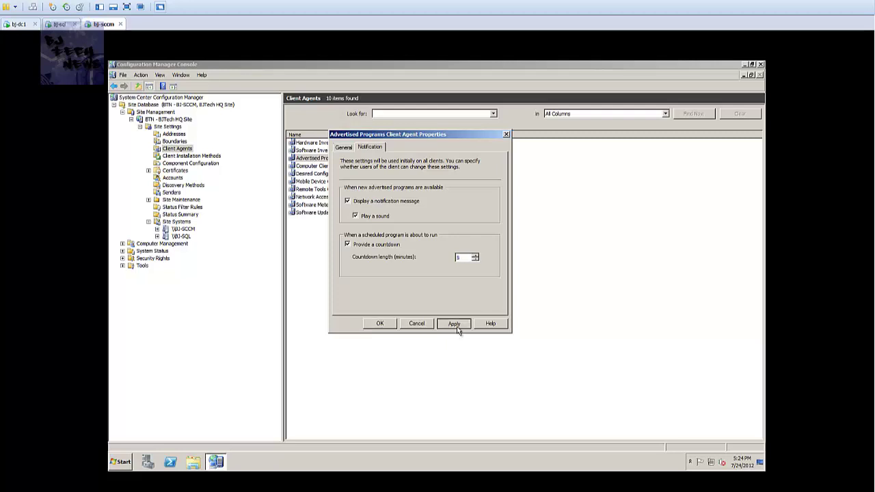
click(387, 324)
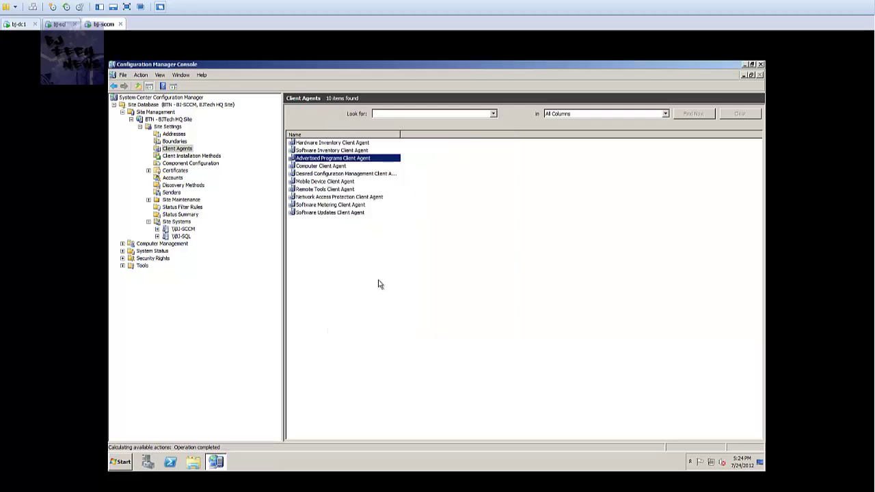
Set the Computer Client Agent's network access account to bjtech\Administrator, entering and confirming the account password.
double_click(339, 167)
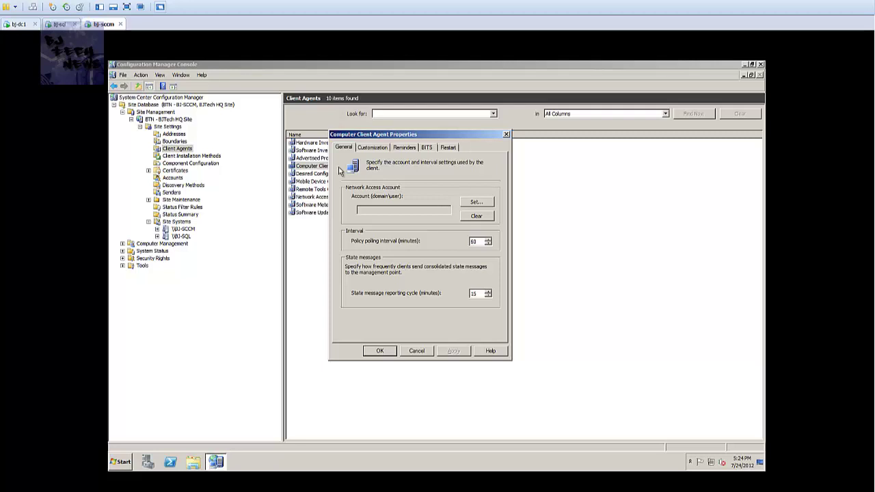
click(476, 203)
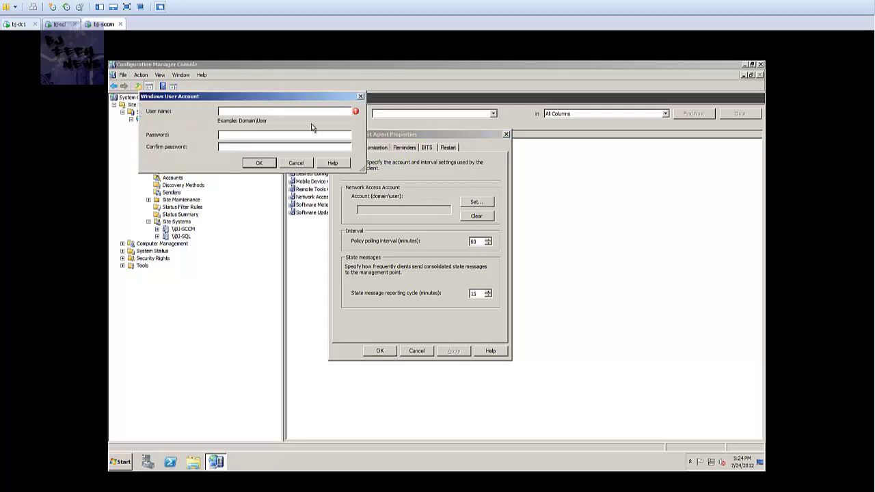
text(bjtech\Administrator)
click(314, 134)
text(••••••••••••••••)
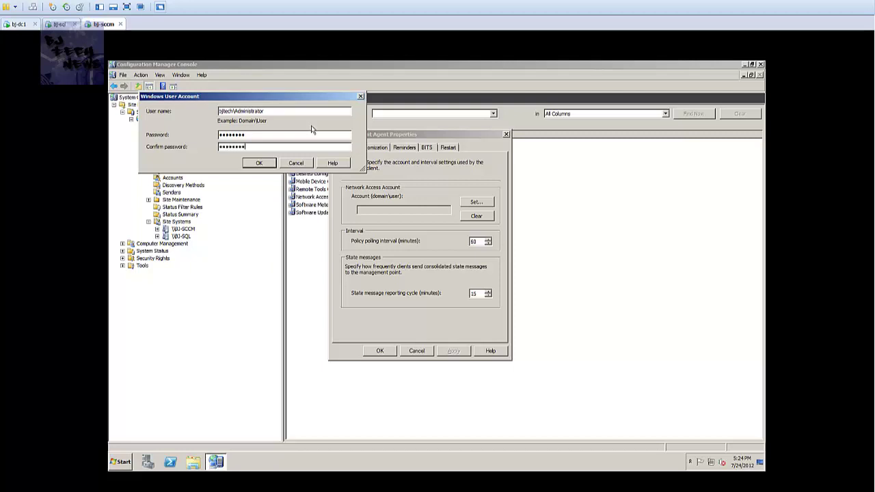
click(257, 164)
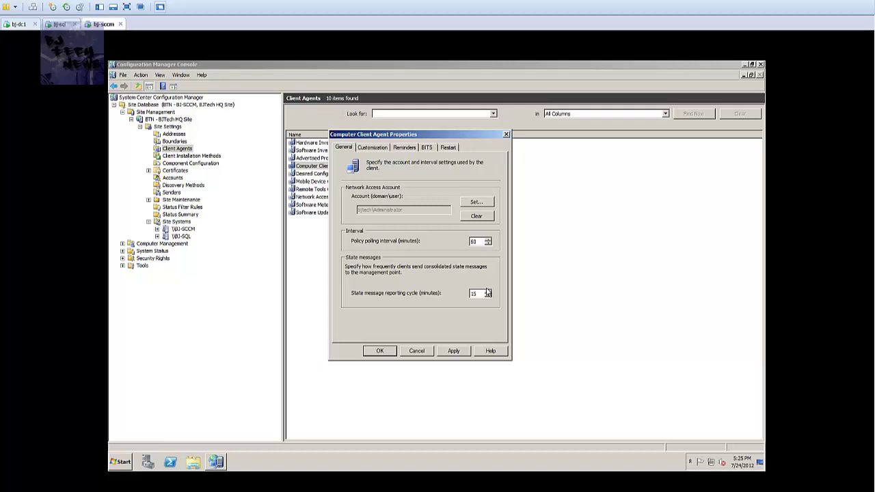
Apply the network access account settings and set the Computer Client Agent's organization name to BJTech Deployment Process.
click(453, 352)
click(367, 148)
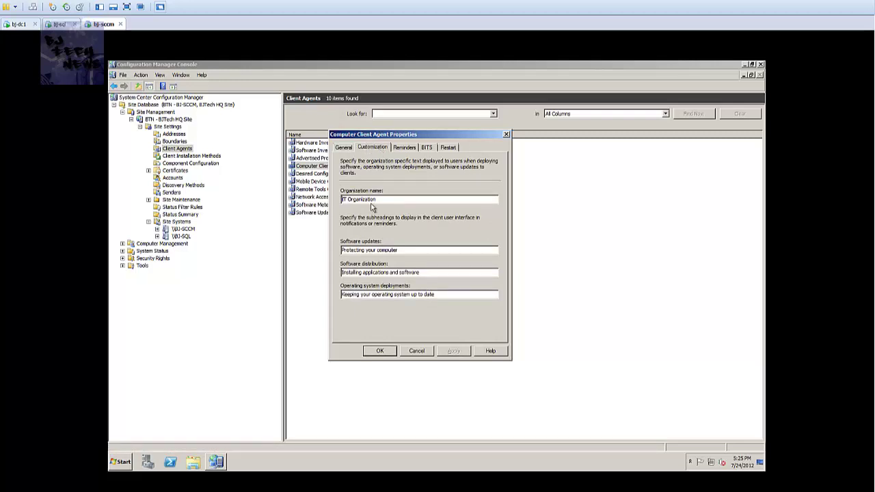
drag(378, 199, 301, 196)
text(BJTech Deployment Process)
key(Tab)
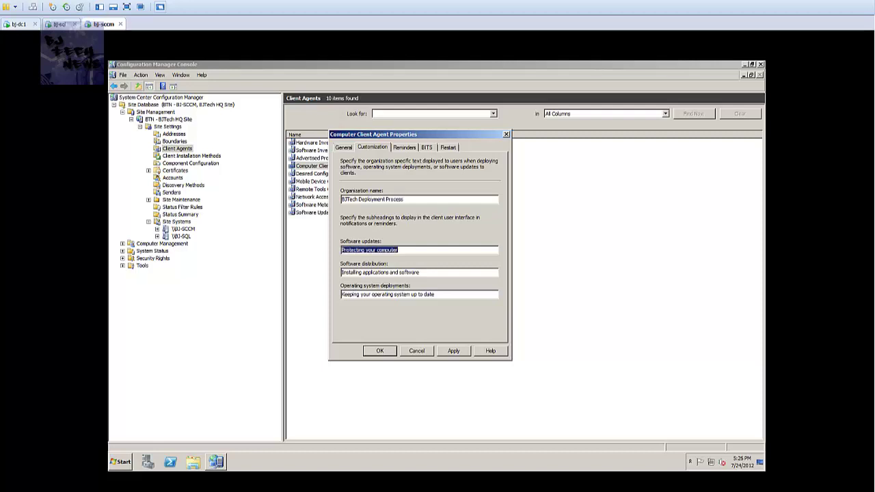
click(430, 272)
click(439, 293)
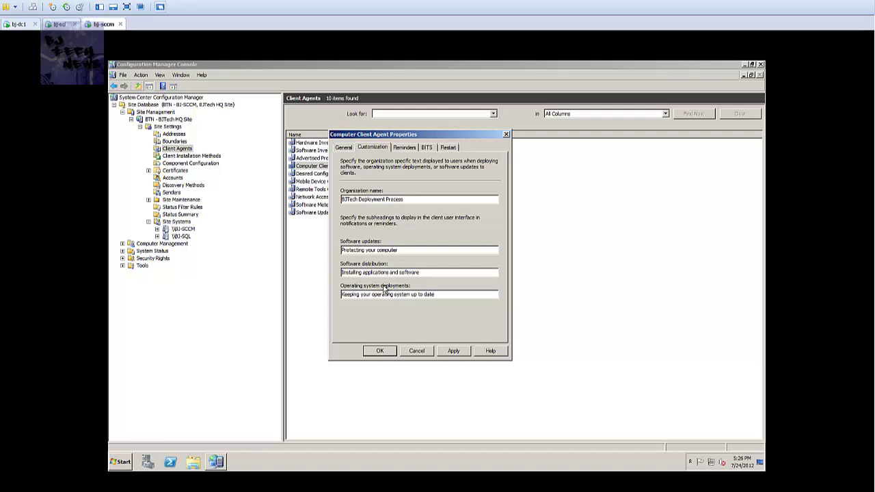
Review the reminder intervals, allow BITS downloads outside of the throttling window, and save the Computer Client Agent's properties.
click(405, 148)
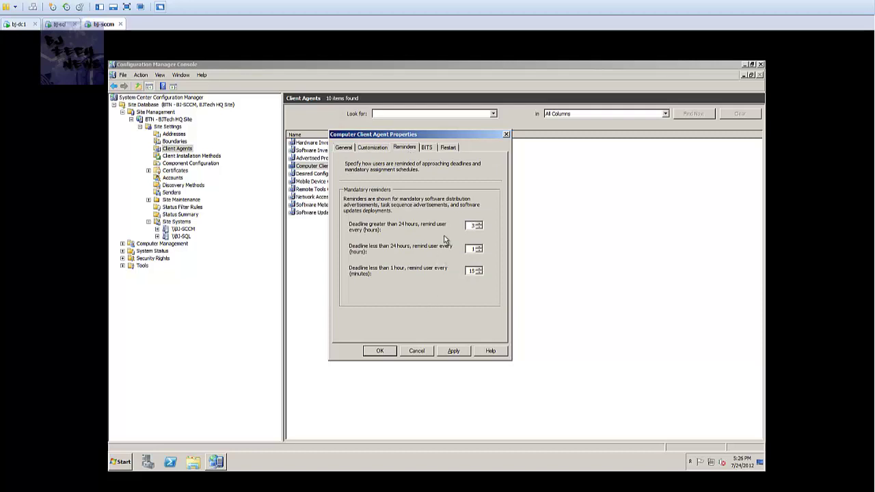
click(431, 149)
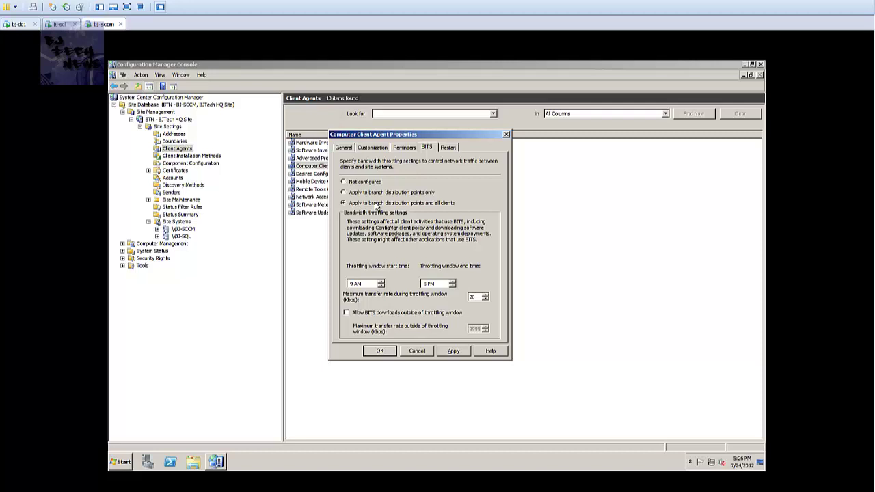
click(366, 315)
click(453, 350)
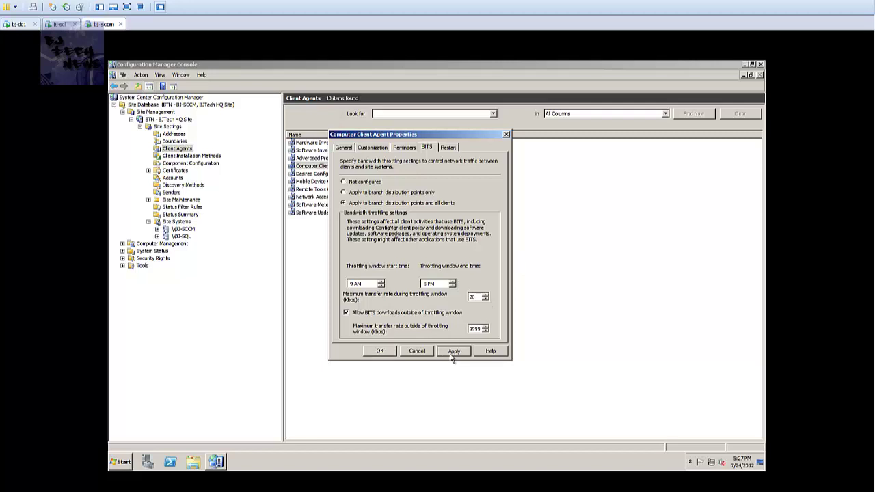
click(378, 351)
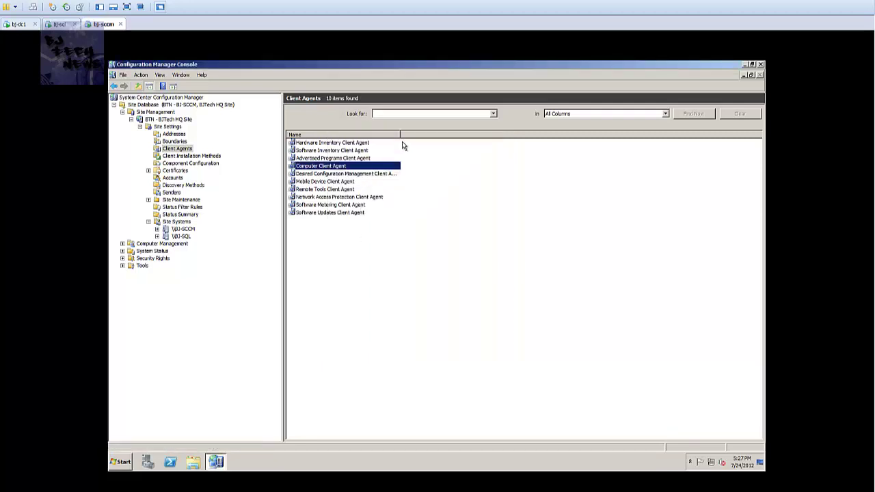
Set the Desired Configuration Management Client Agent's simple schedule to run every 10 minutes and save its properties.
drag(401, 131, 447, 134)
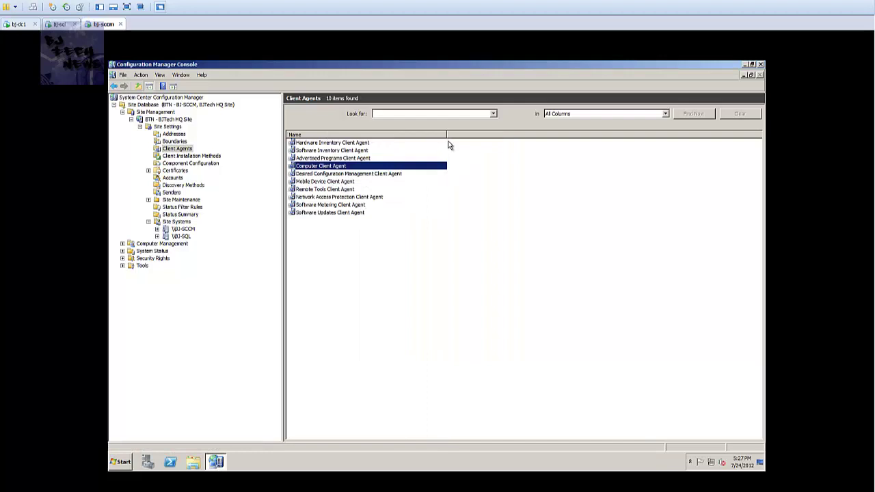
double_click(375, 173)
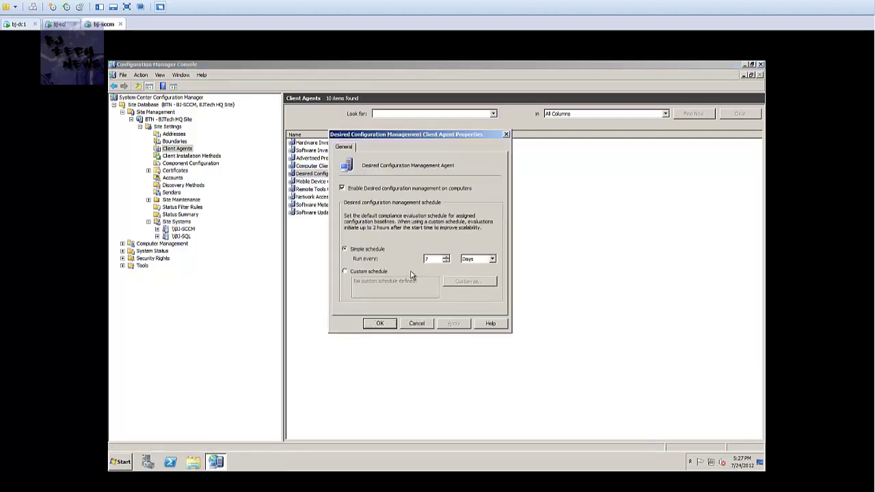
click(471, 260)
click(471, 273)
click(453, 324)
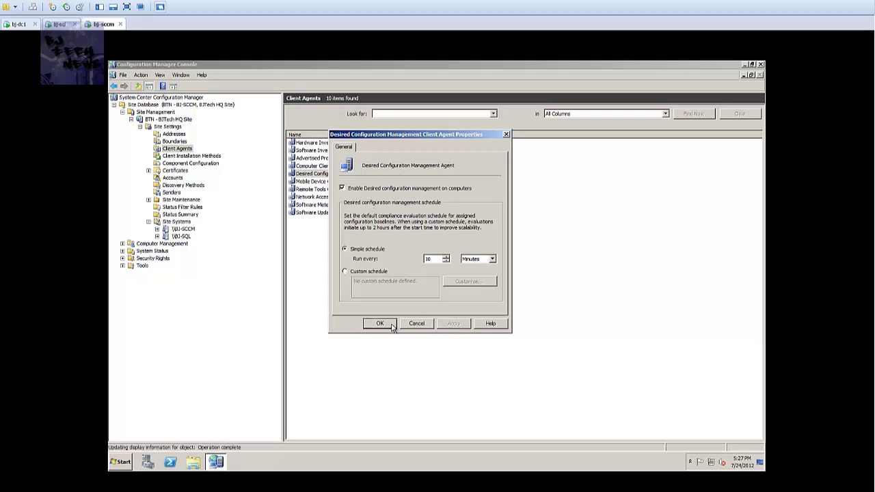
click(379, 324)
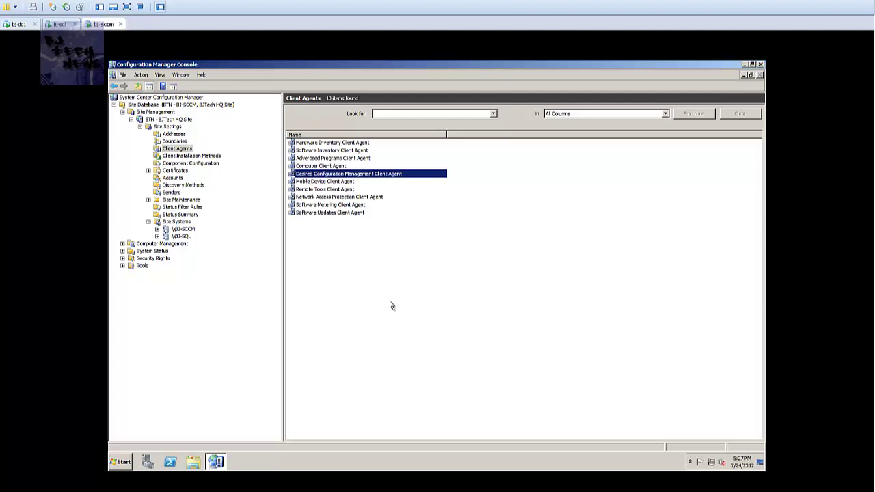
Review the Mobile Device Client Agent's polling and retry settings, then close its properties without changes.
click(344, 180)
double_click(345, 180)
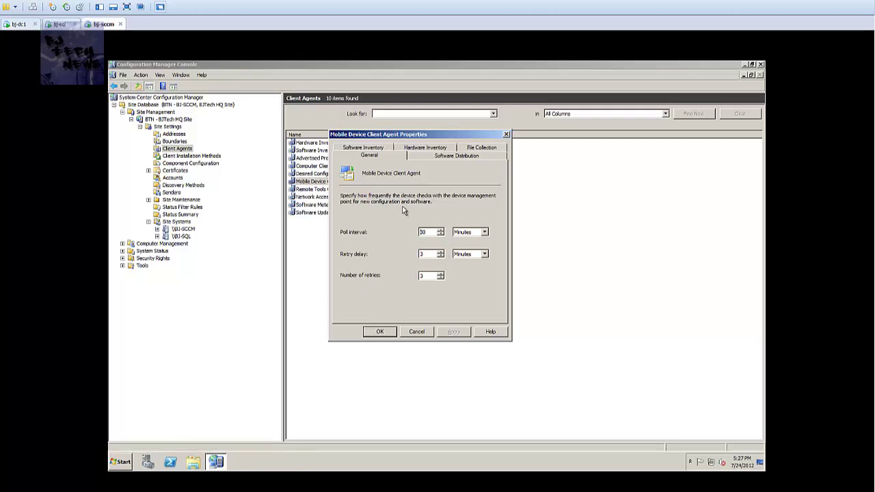
click(415, 332)
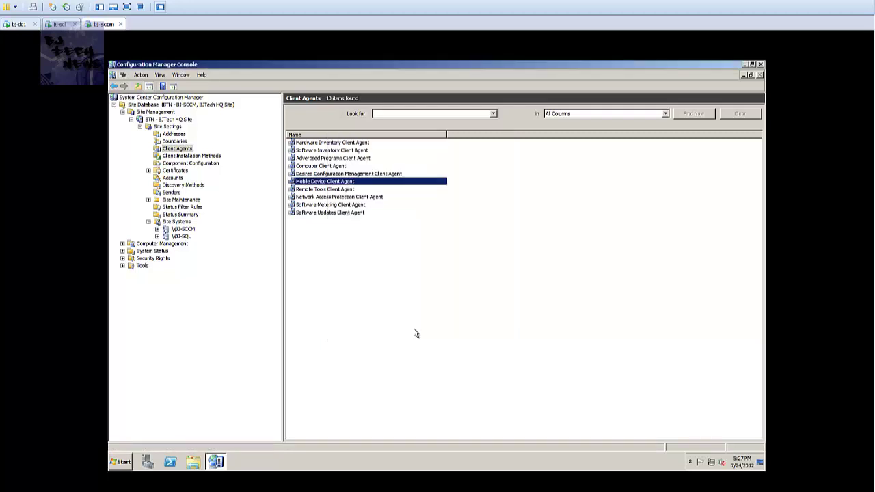
Prevent users from changing Remote Tools policy or notification settings, and keep Full Control access for clients running Windows XP or later.
click(346, 190)
double_click(347, 191)
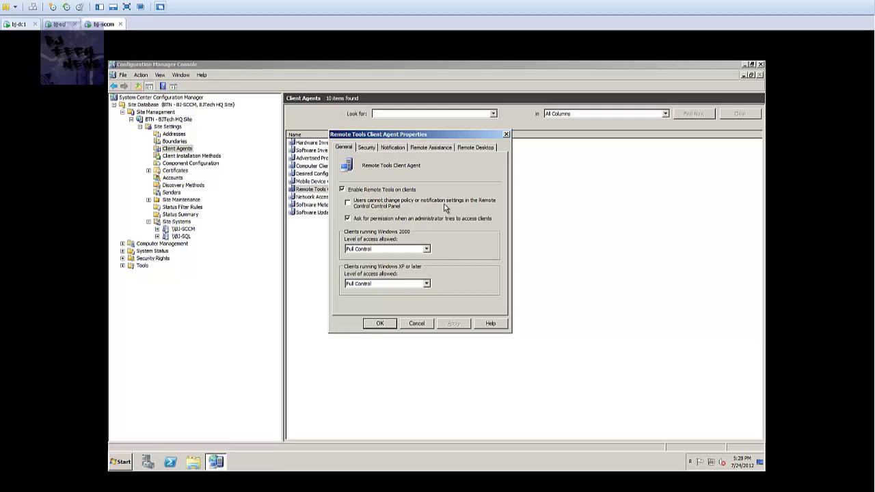
click(374, 204)
click(374, 284)
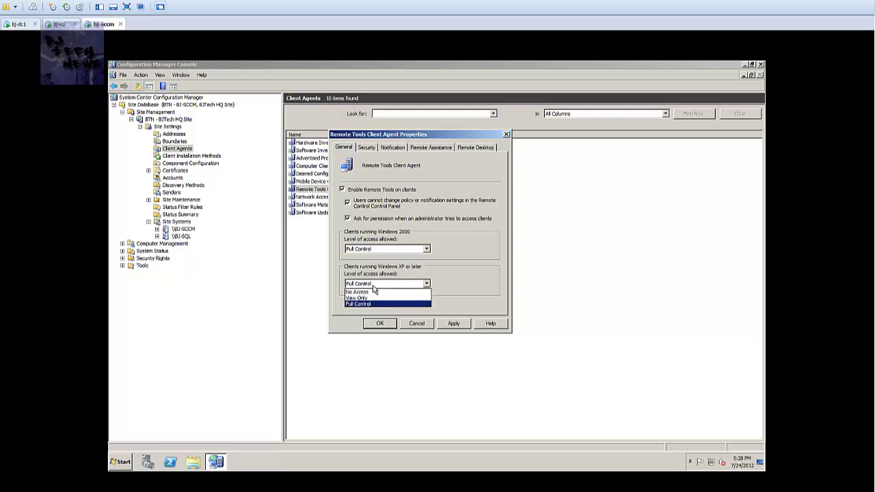
click(460, 283)
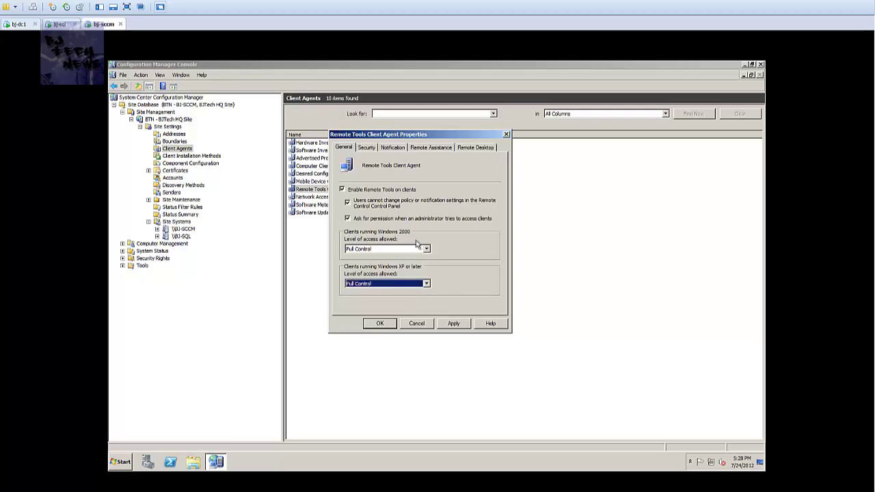
click(426, 284)
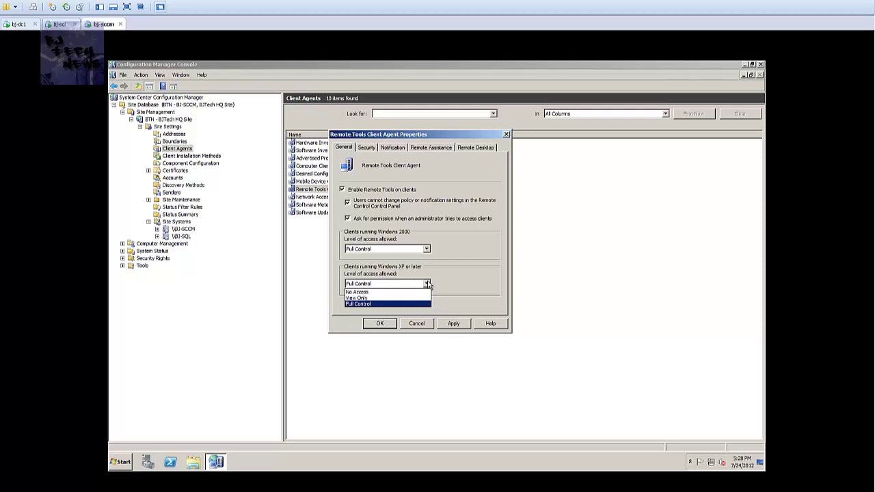
click(459, 267)
Start a new permitted viewer for Remote Tools and look up the admin group under Home > Groups in Active Directory on bj-dc1.
click(367, 148)
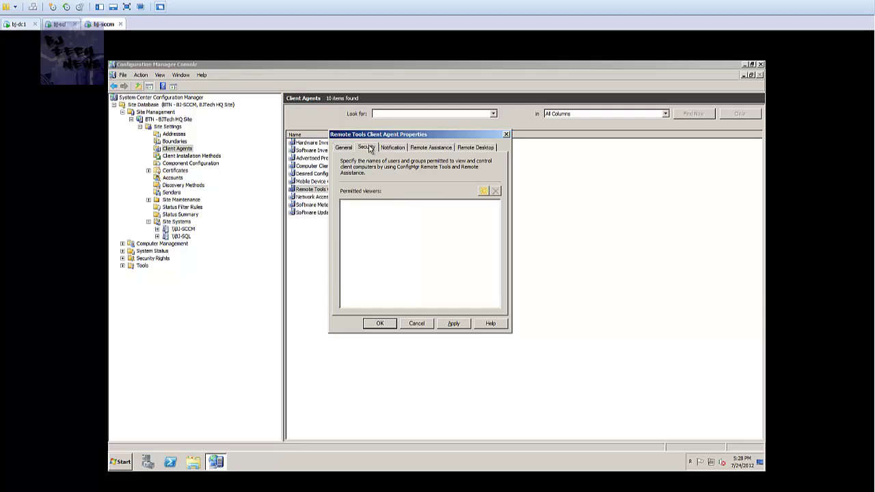
click(484, 190)
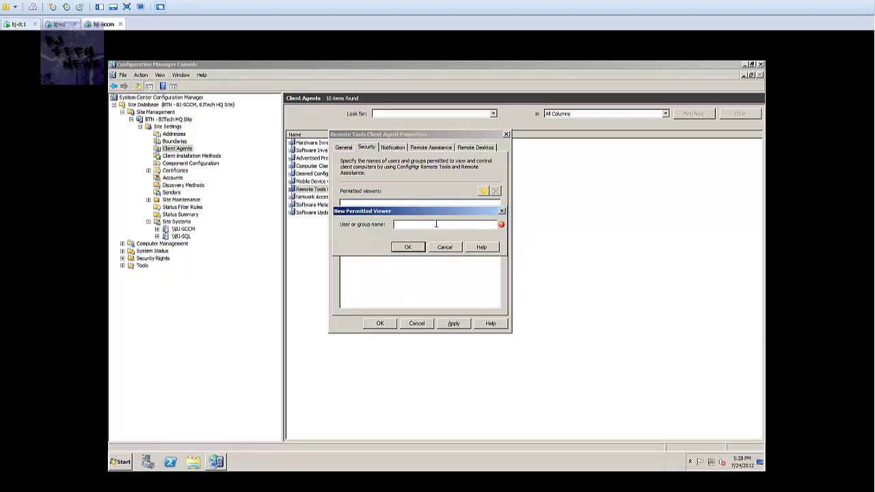
click(19, 24)
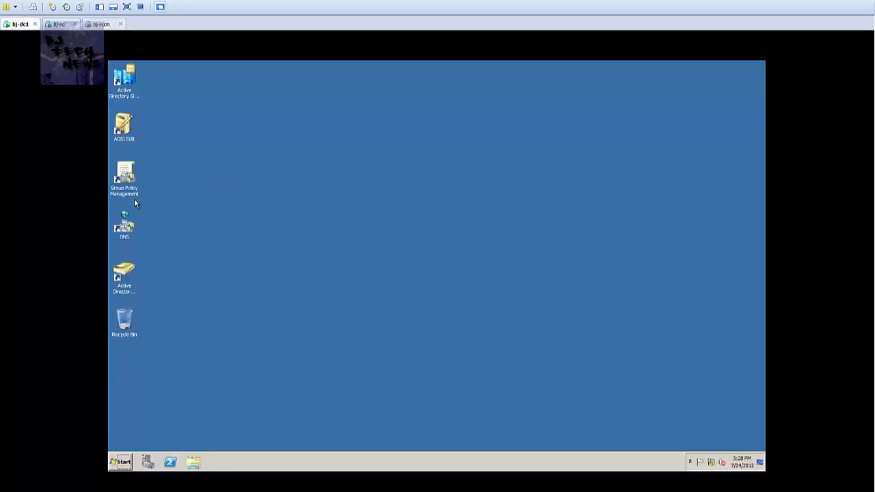
double_click(125, 277)
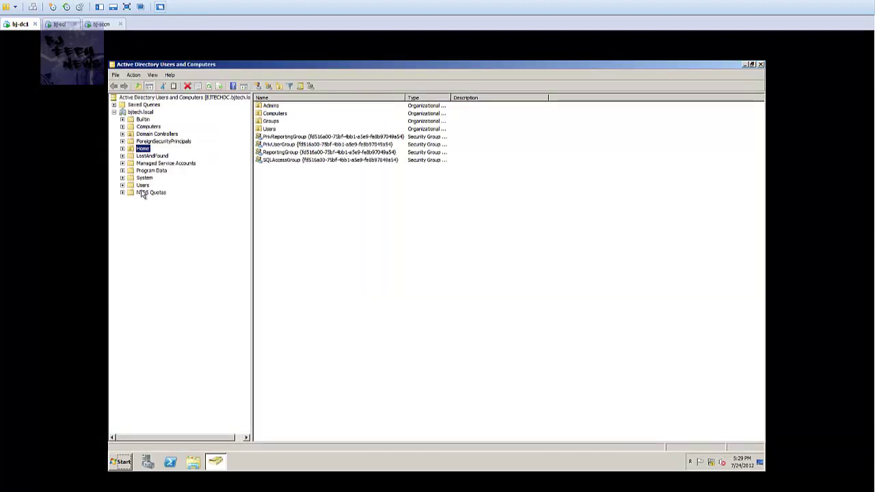
click(122, 148)
click(152, 170)
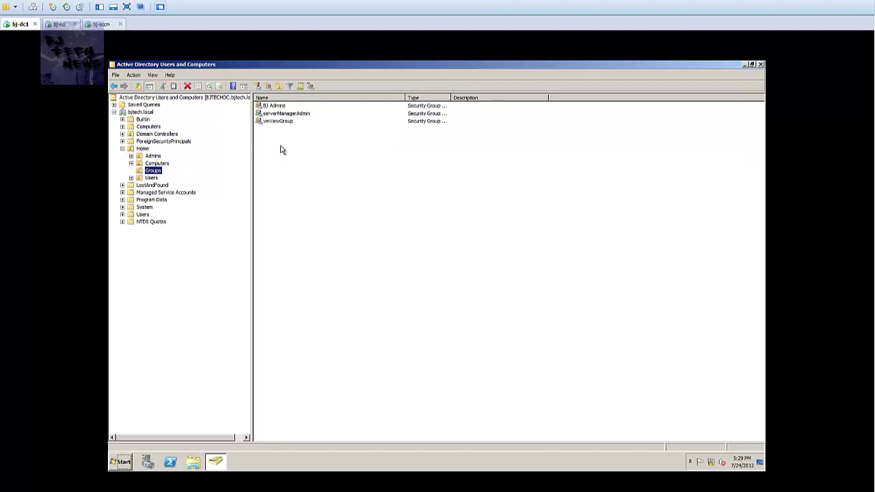
click(281, 107)
click(104, 28)
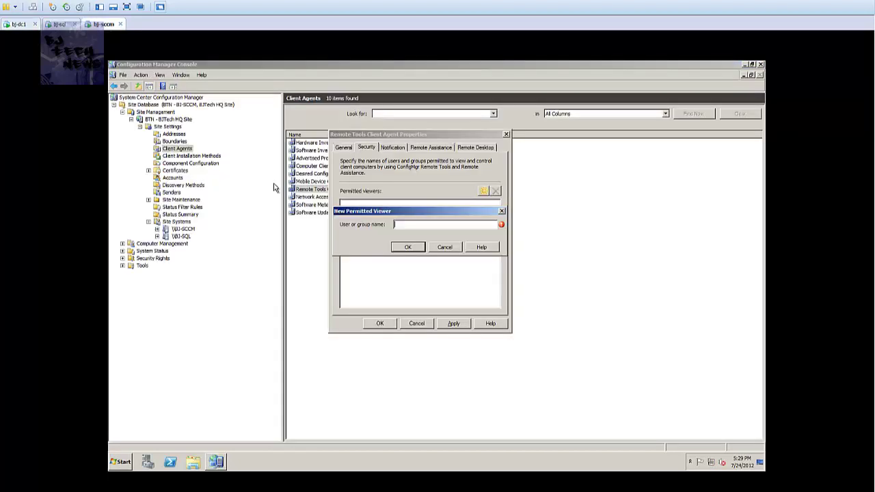
Add the BJ Admins group as a permitted viewer for the Remote Tools Client Agent and apply the change.
text(BJ Admins)
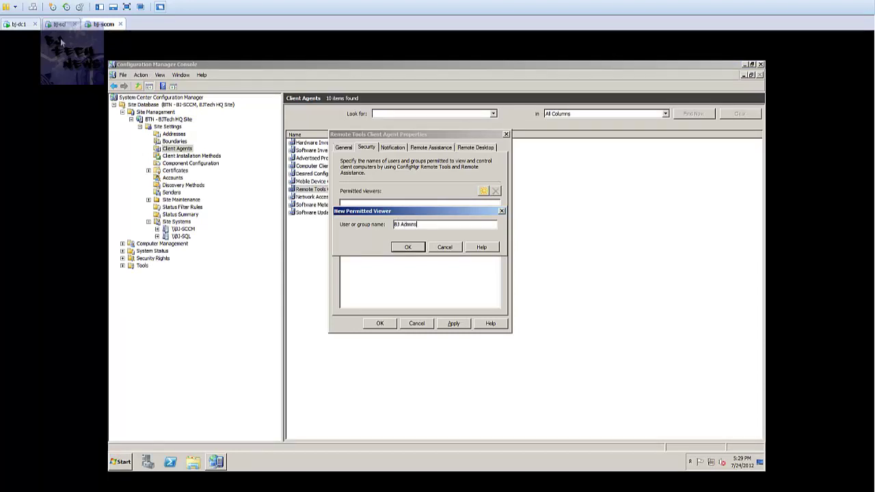
click(19, 26)
click(101, 24)
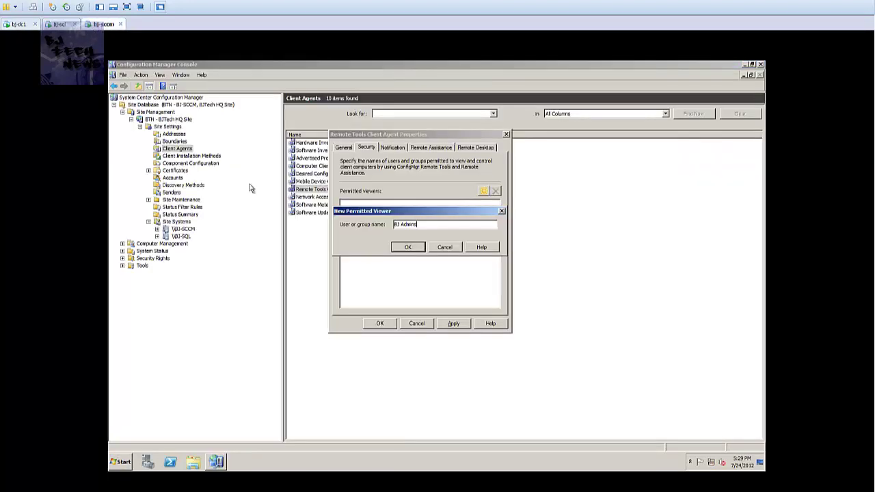
click(408, 248)
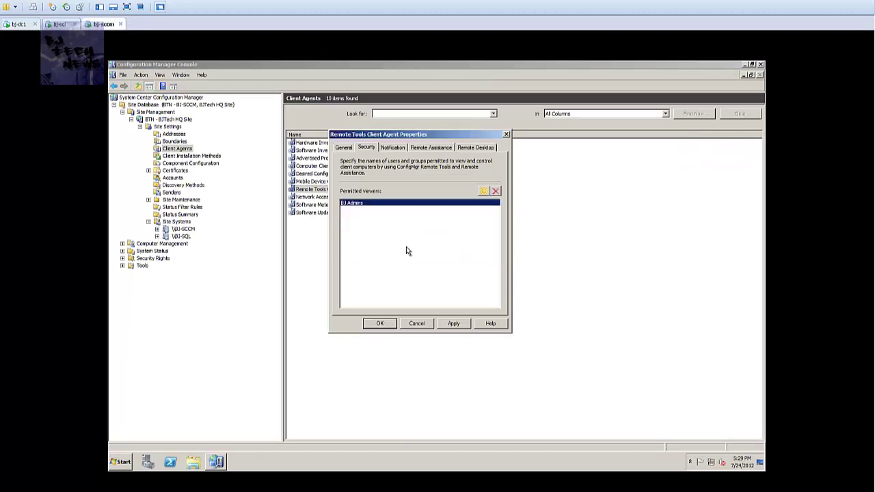
click(452, 324)
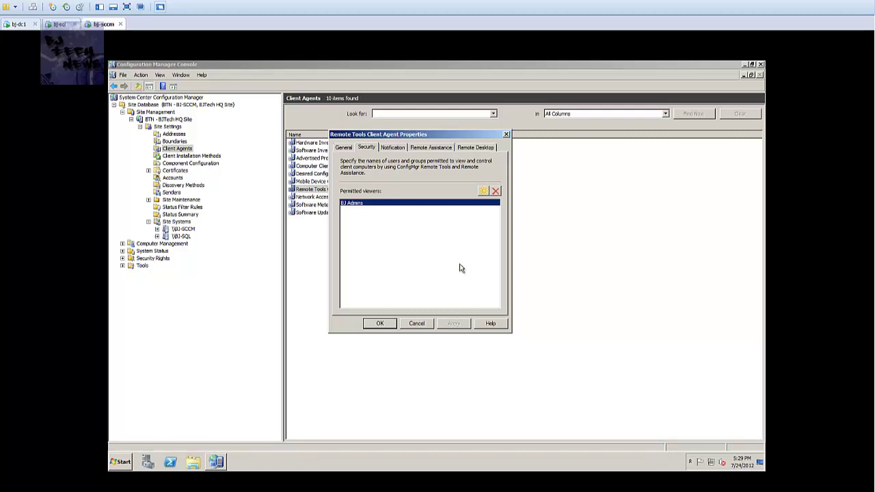
Enable configuring of unsolicited and solicited Remote Assistance settings with Full Control access, and save the Remote Tools Client Agent's properties.
click(403, 150)
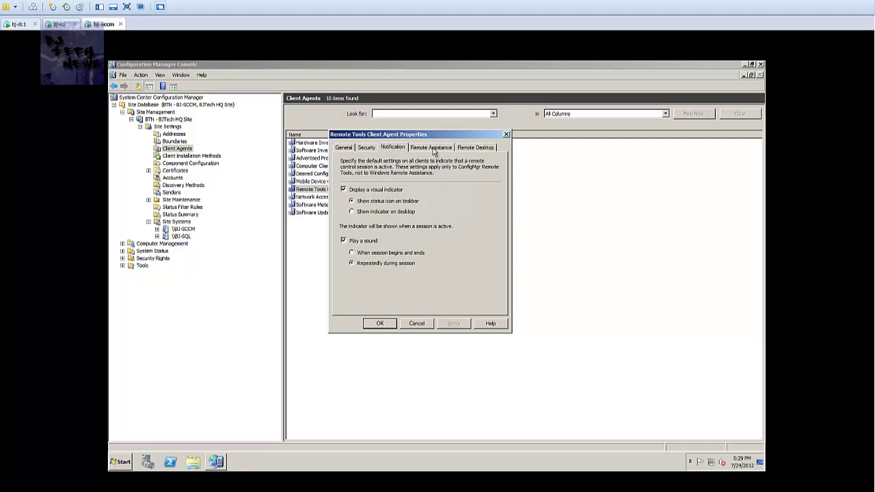
click(434, 149)
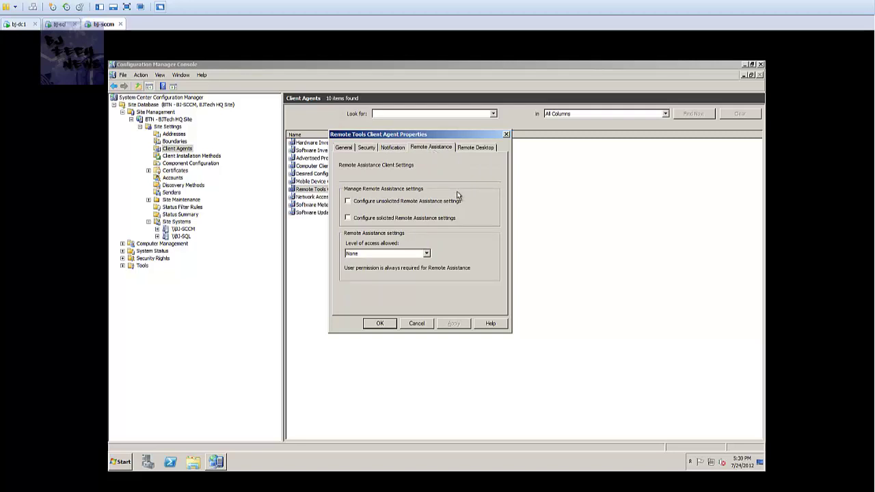
click(389, 204)
click(404, 254)
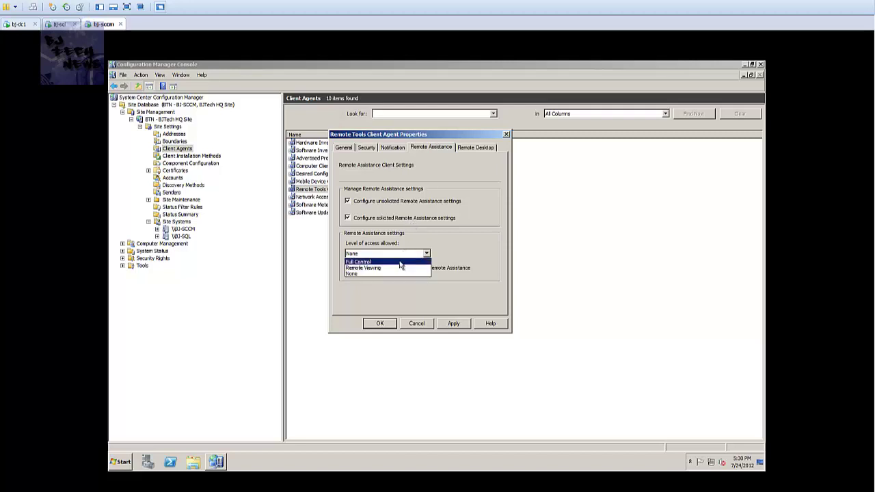
click(401, 262)
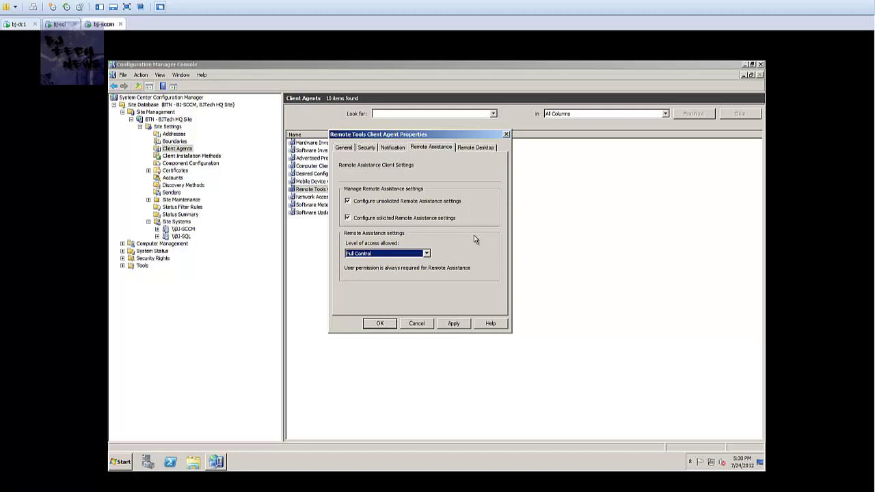
click(451, 321)
click(387, 322)
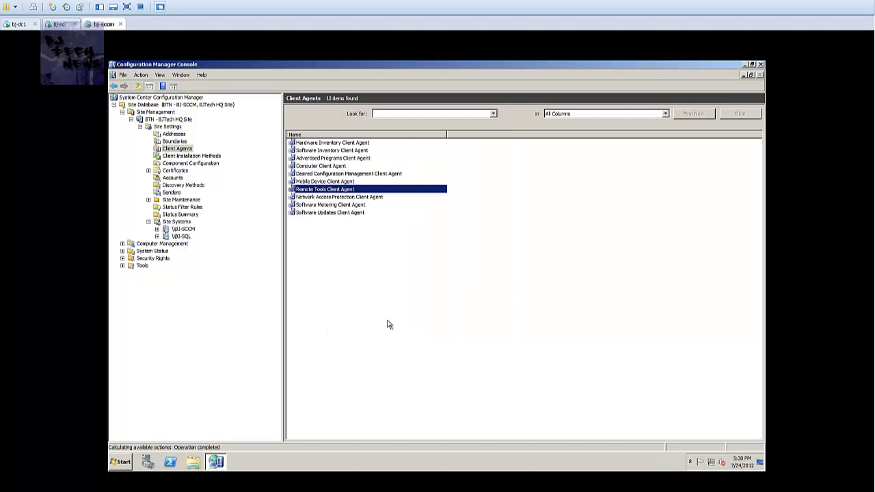
Review the general and evaluation settings of the Network Access Protection Client Agent, closing its properties without changes.
click(363, 199)
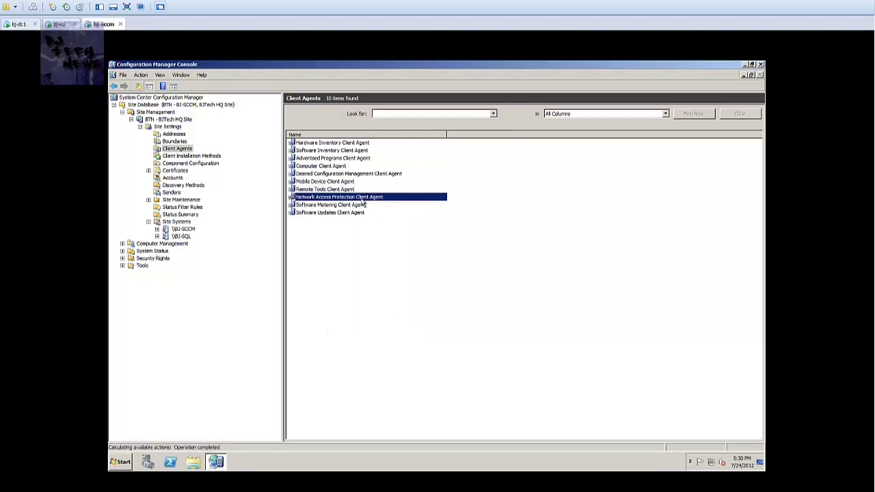
double_click(363, 199)
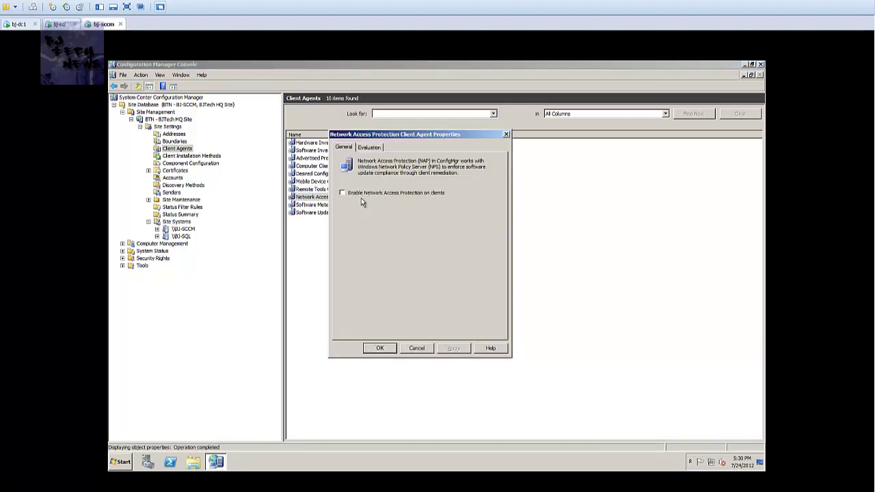
drag(401, 136, 460, 140)
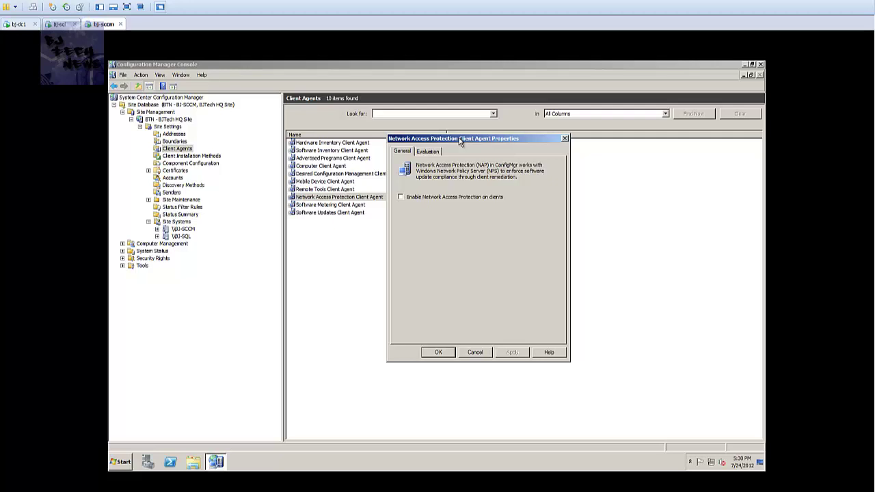
click(433, 154)
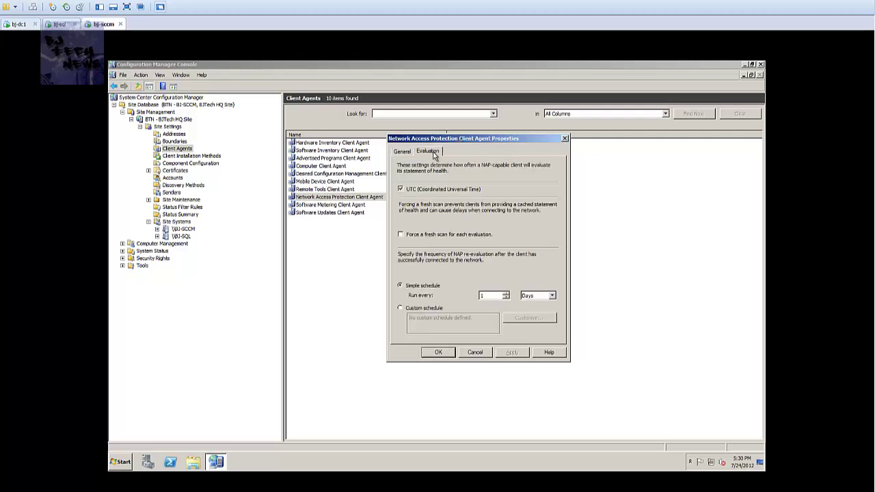
click(481, 354)
Check the general settings and data collection schedule of the Software Metering Client Agent, closing its properties without changes.
double_click(352, 205)
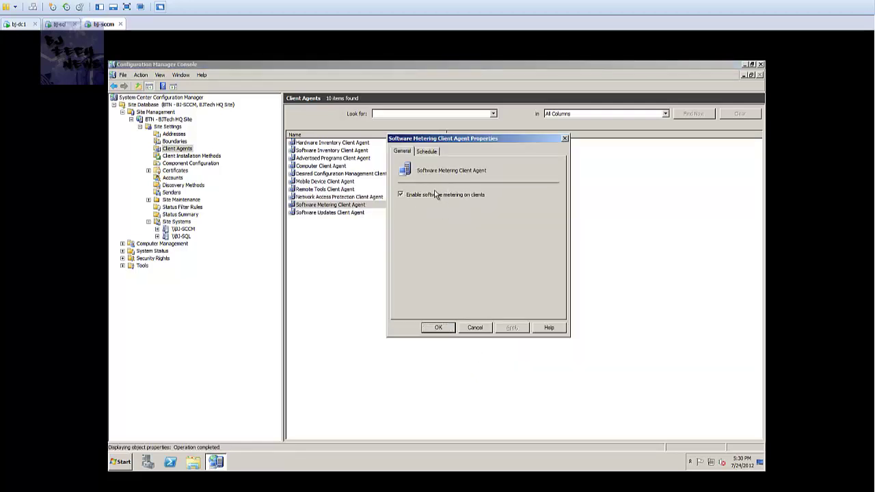
click(426, 151)
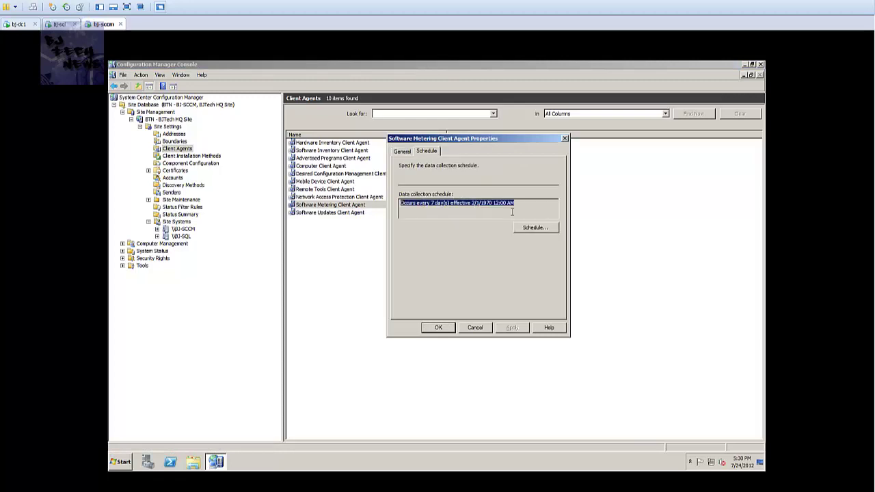
click(479, 329)
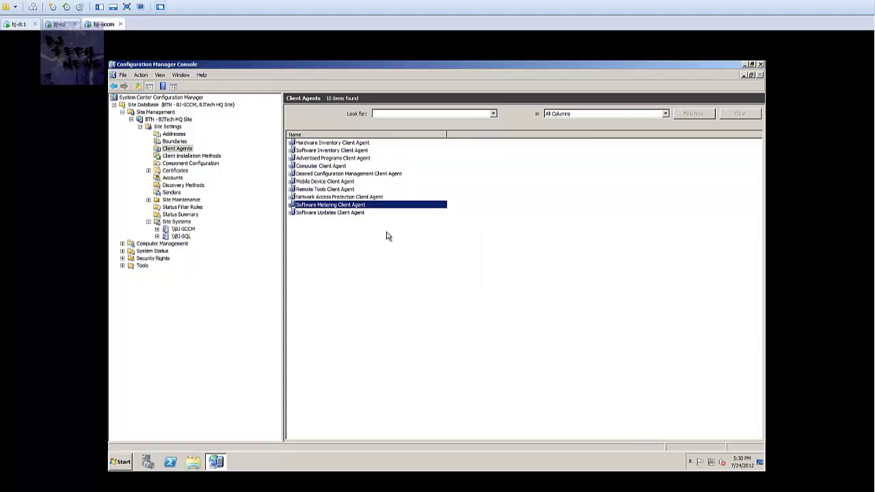
Review the Software Updates Client Agent's scan schedule, update installation and deployment re-evaluation settings, and accept its properties as they are.
double_click(354, 213)
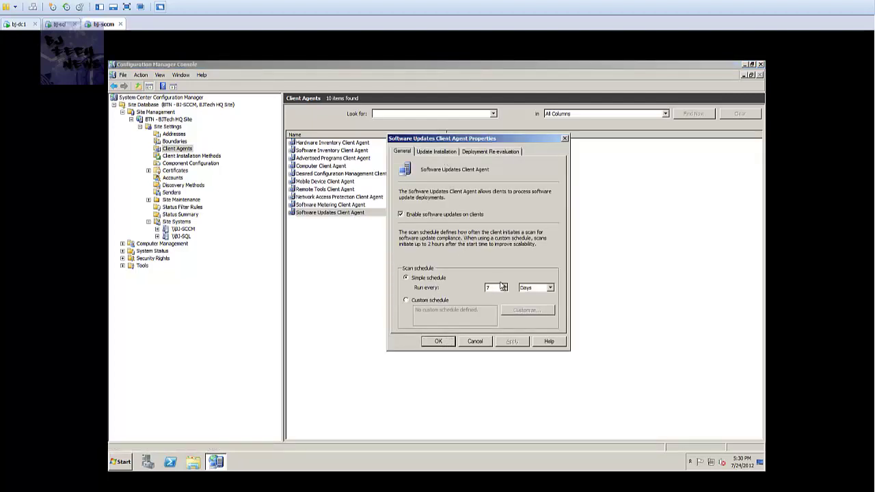
click(540, 288)
click(538, 296)
click(443, 152)
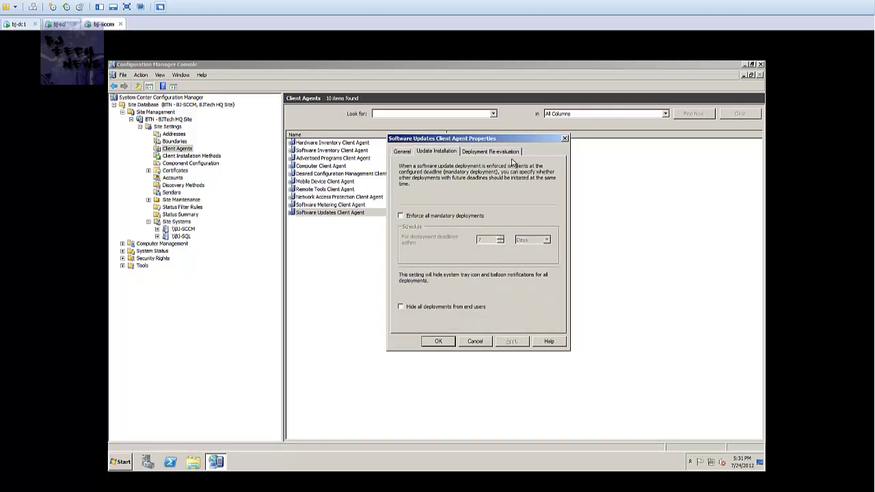
click(506, 152)
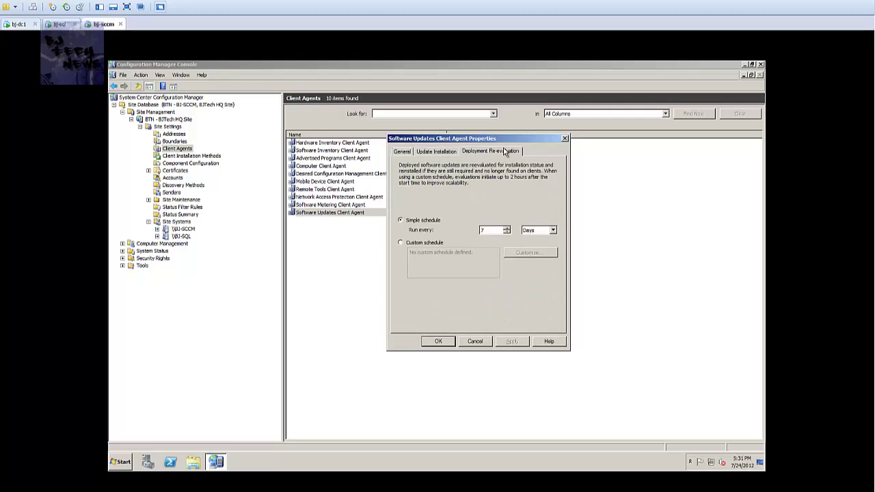
click(407, 154)
click(440, 342)
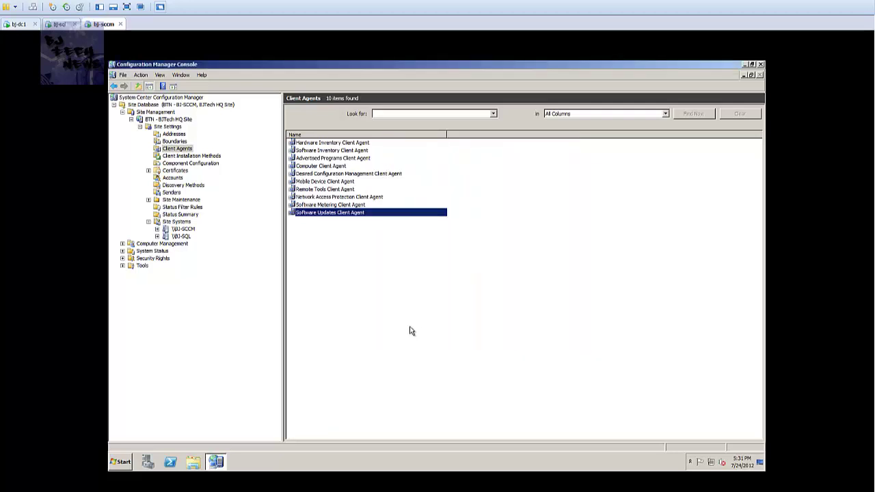
Review the list of client agents one by one, from Hardware Inventory through Software Updates.
click(410, 331)
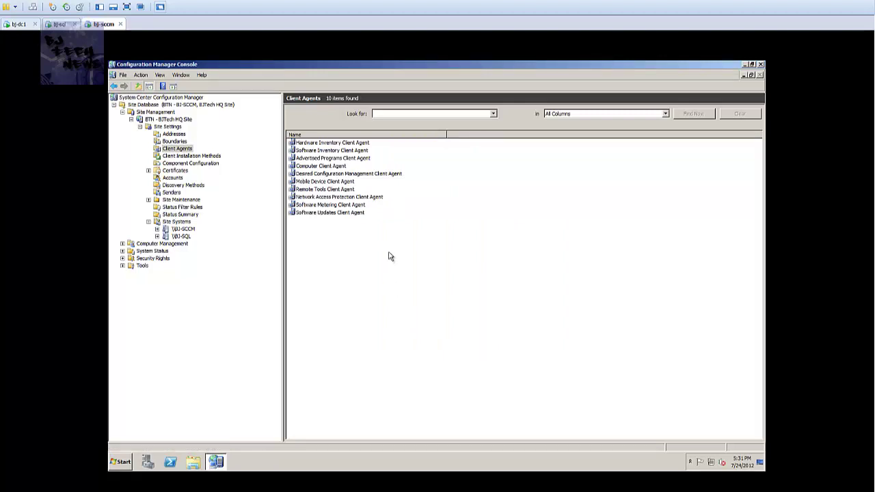
click(355, 144)
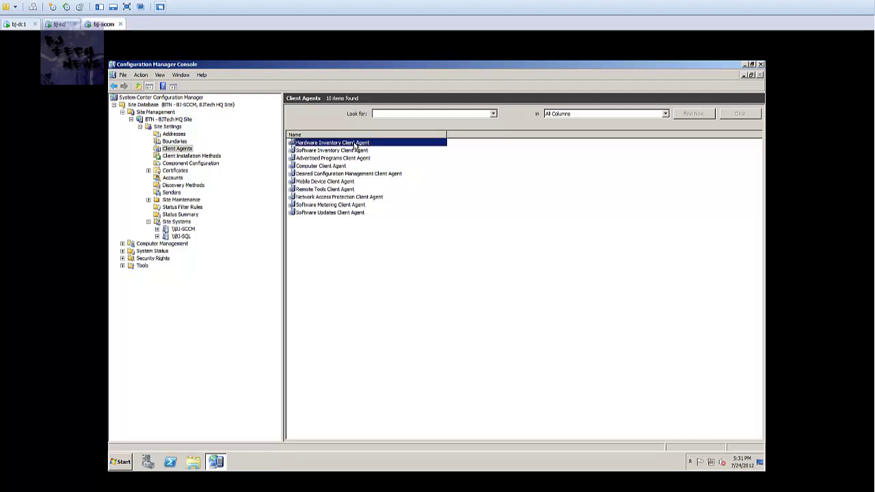
click(334, 182)
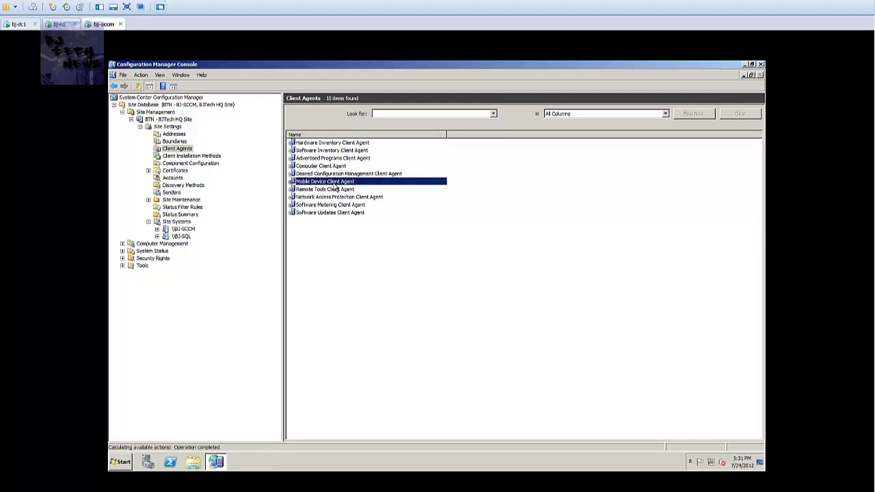
click(335, 143)
key(Down)
key(Down)
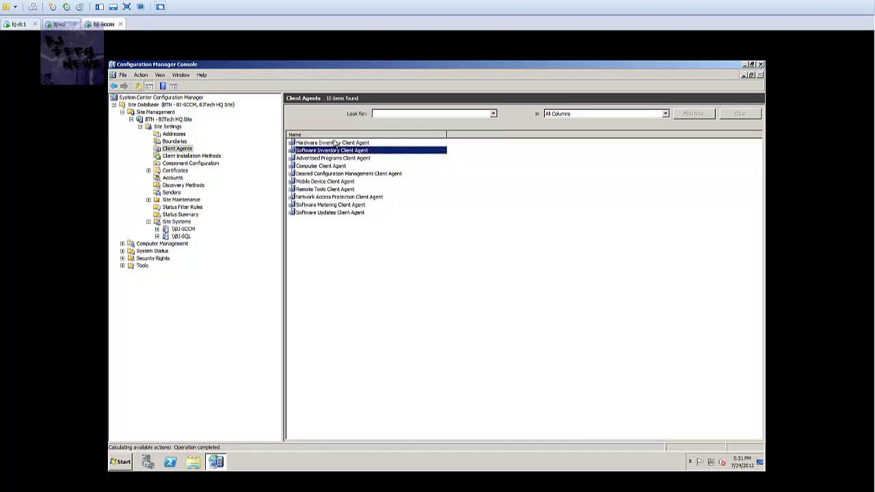
key(Down)
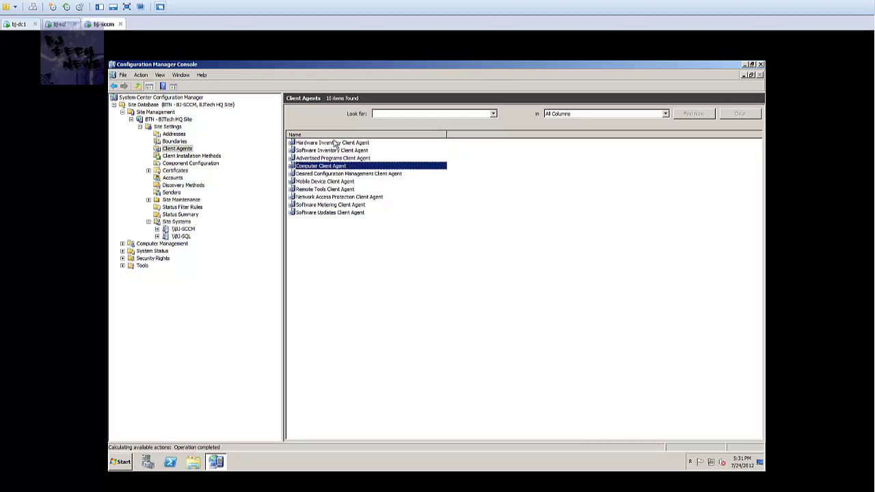
key(Down)
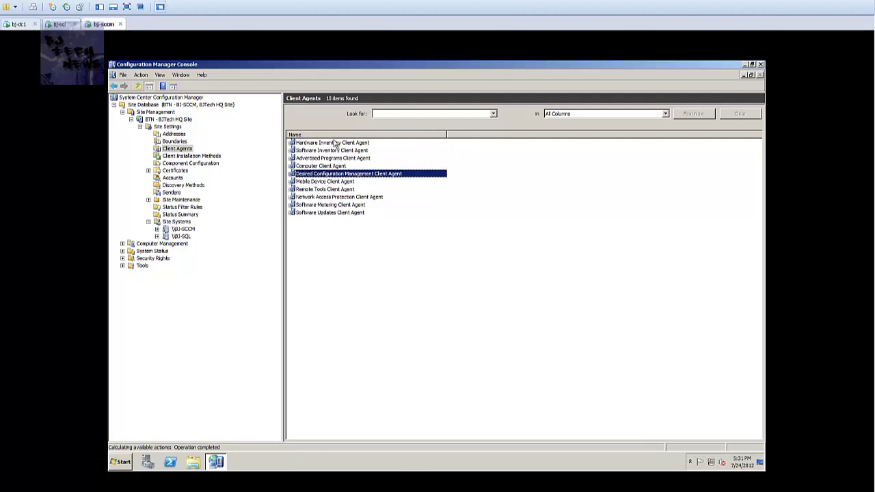
key(Down)
key(Down)
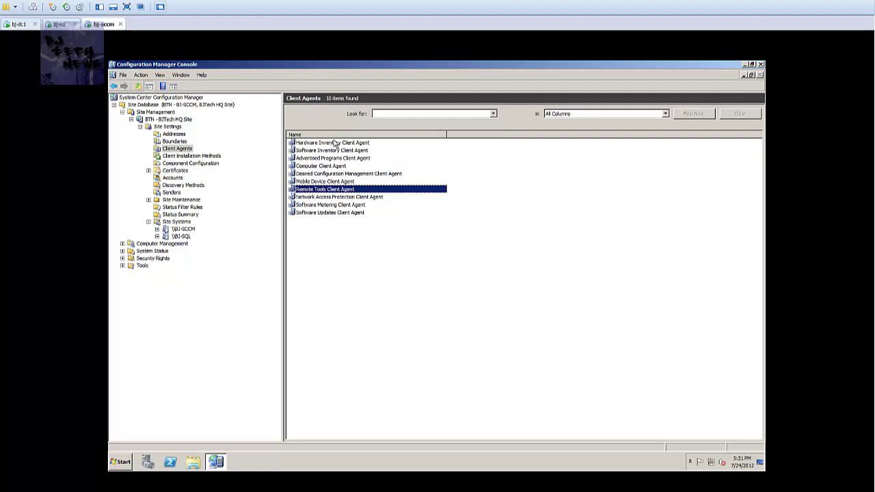
key(Down)
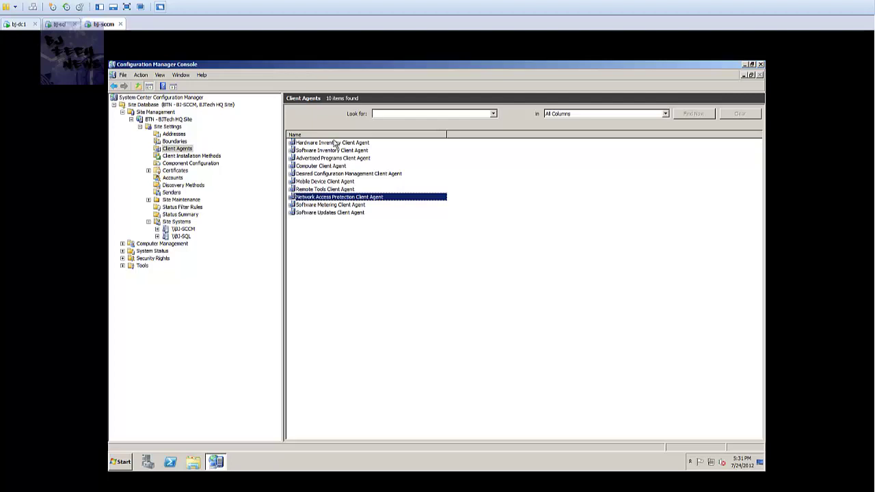
key(Down)
key(Down)
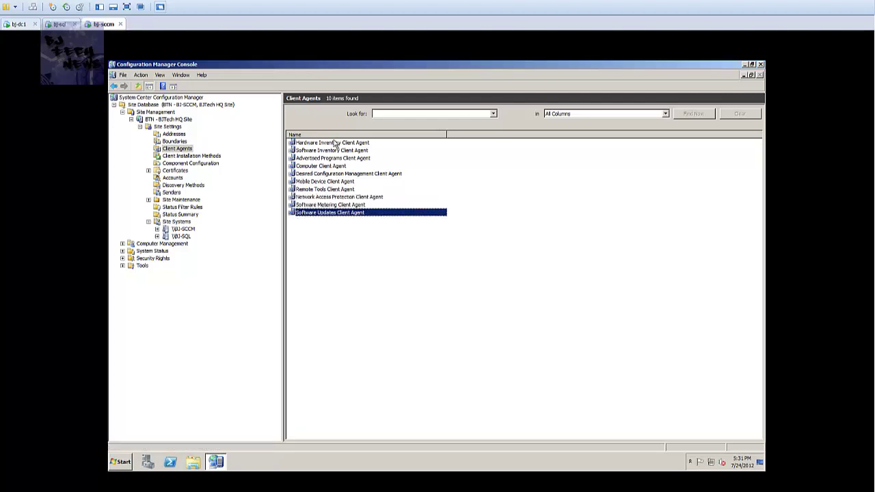
key(Up)
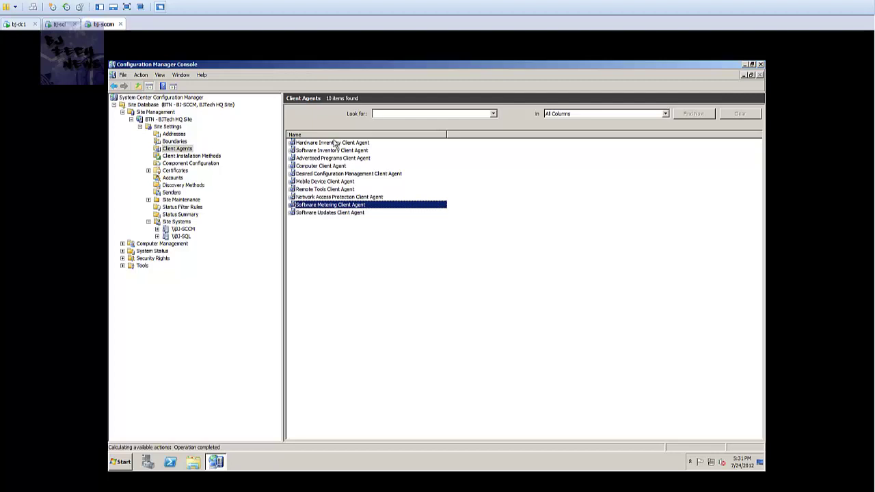